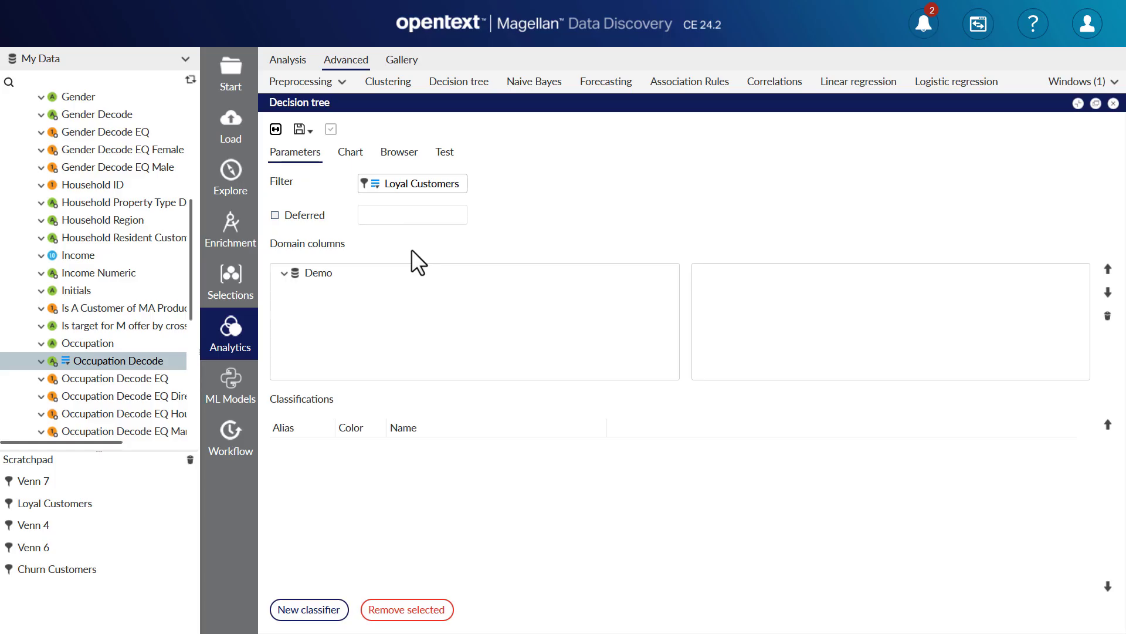
Add Age Numeric and Gender Decode from the Demo Customer table to the decision tree's domain columns.
click(284, 272)
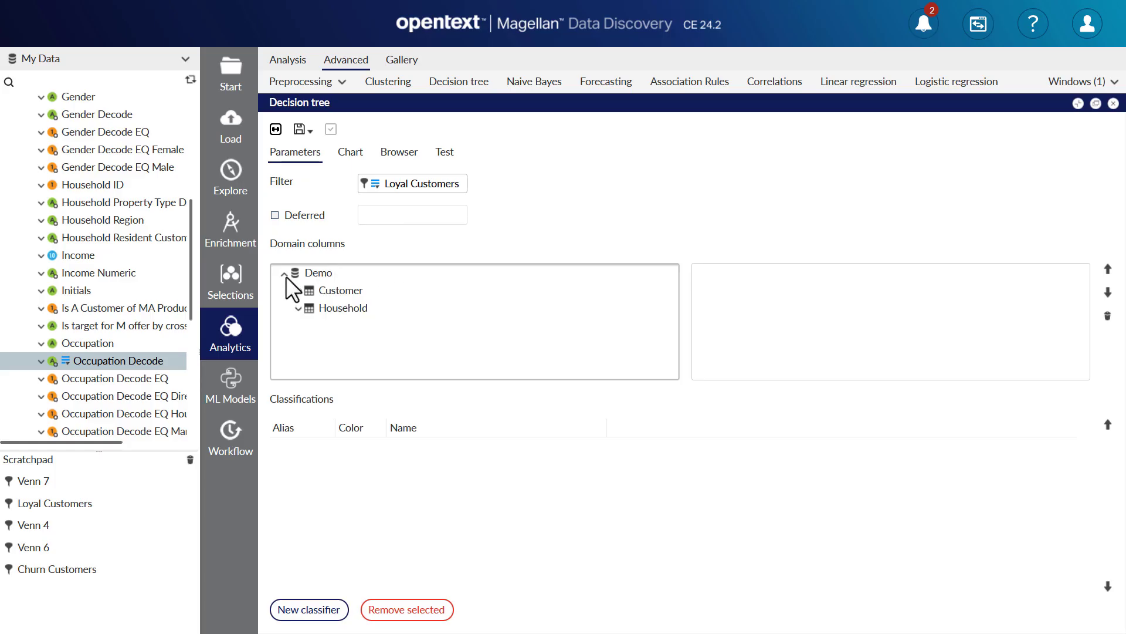
click(297, 291)
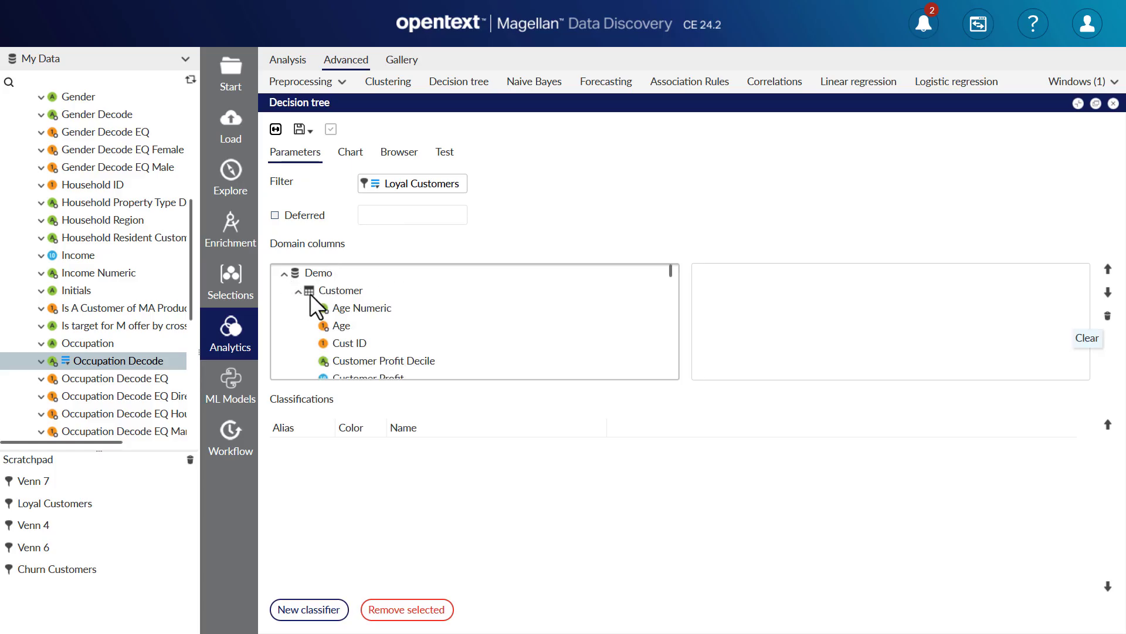
drag(371, 305, 720, 314)
scroll(526, 330, down, 5)
scroll(526, 329, down, 4)
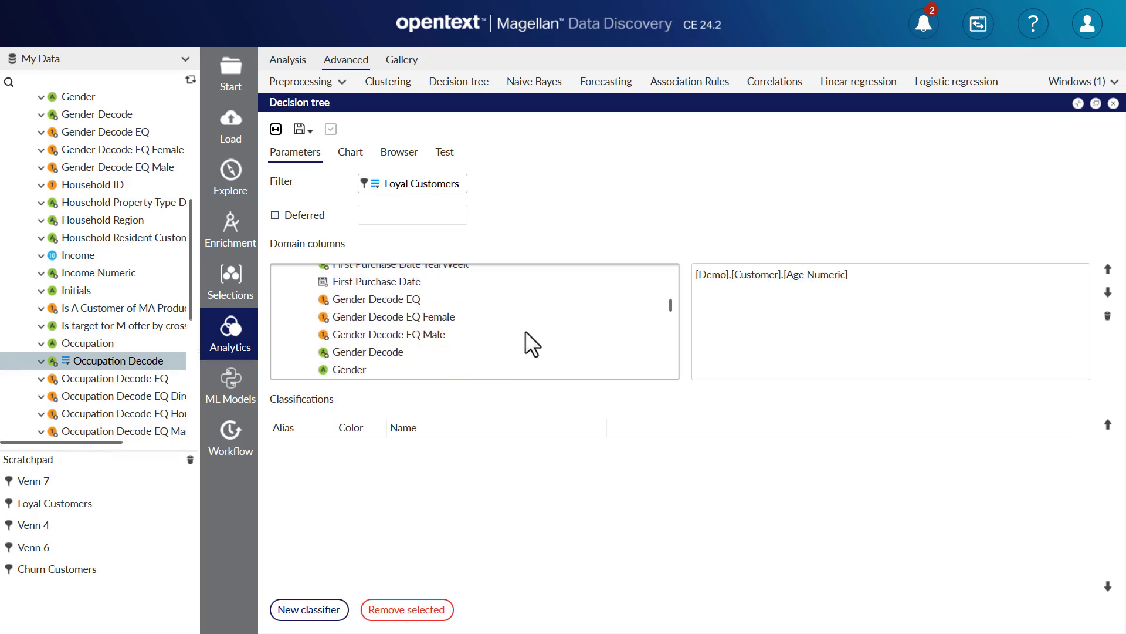
drag(432, 352, 713, 328)
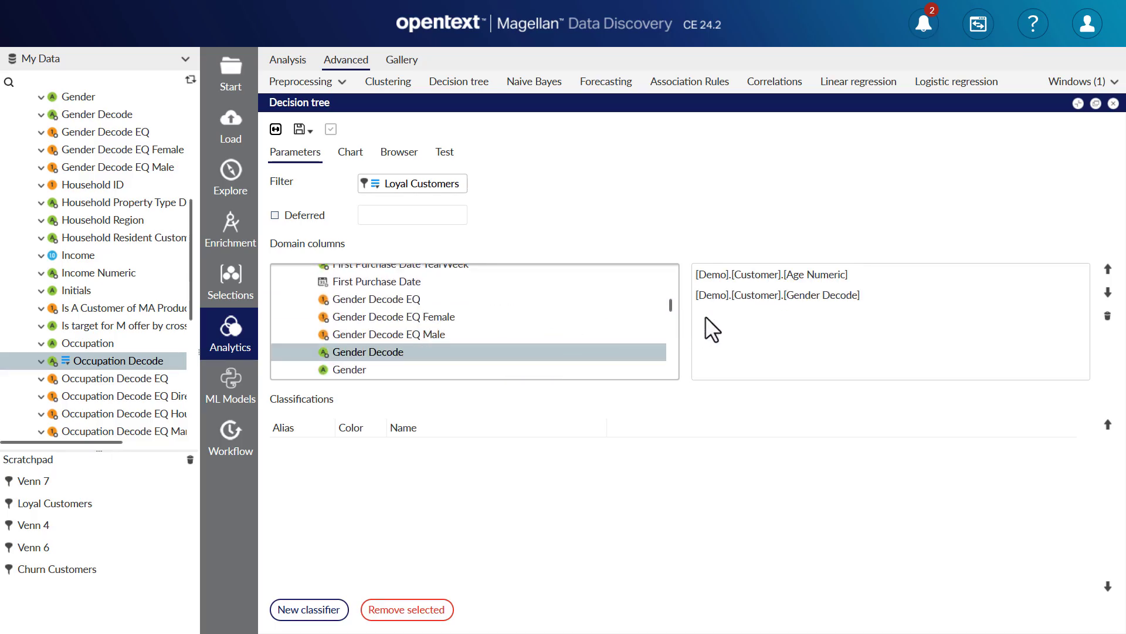
Add Income Numeric and Occupation Decode from the Customer table to the domain columns.
scroll(518, 325, down, 4)
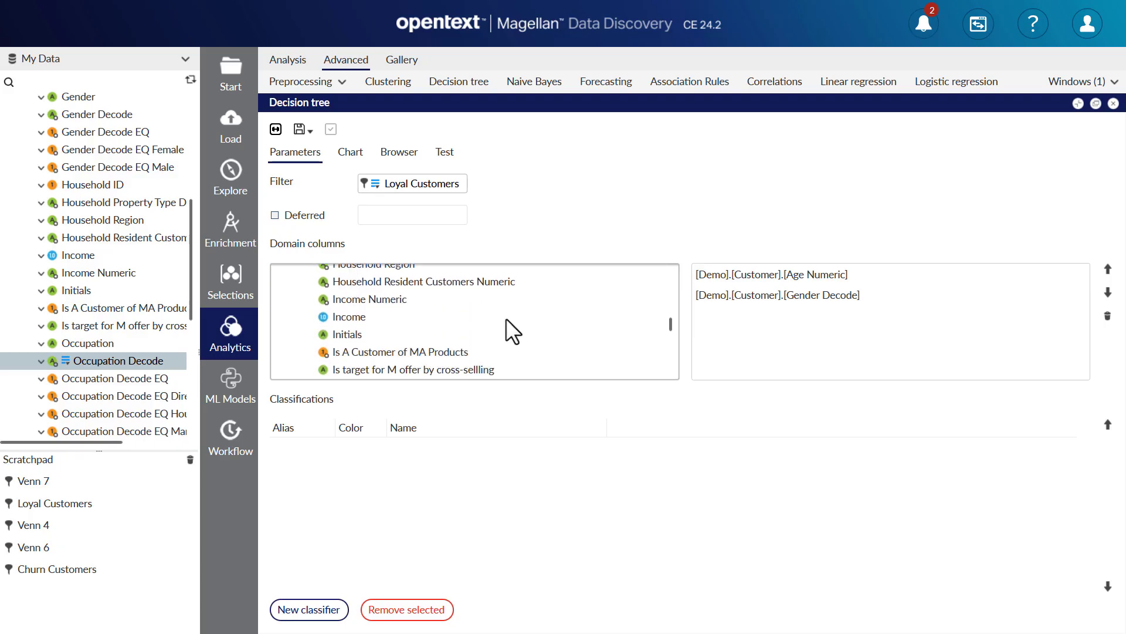
drag(399, 299, 723, 326)
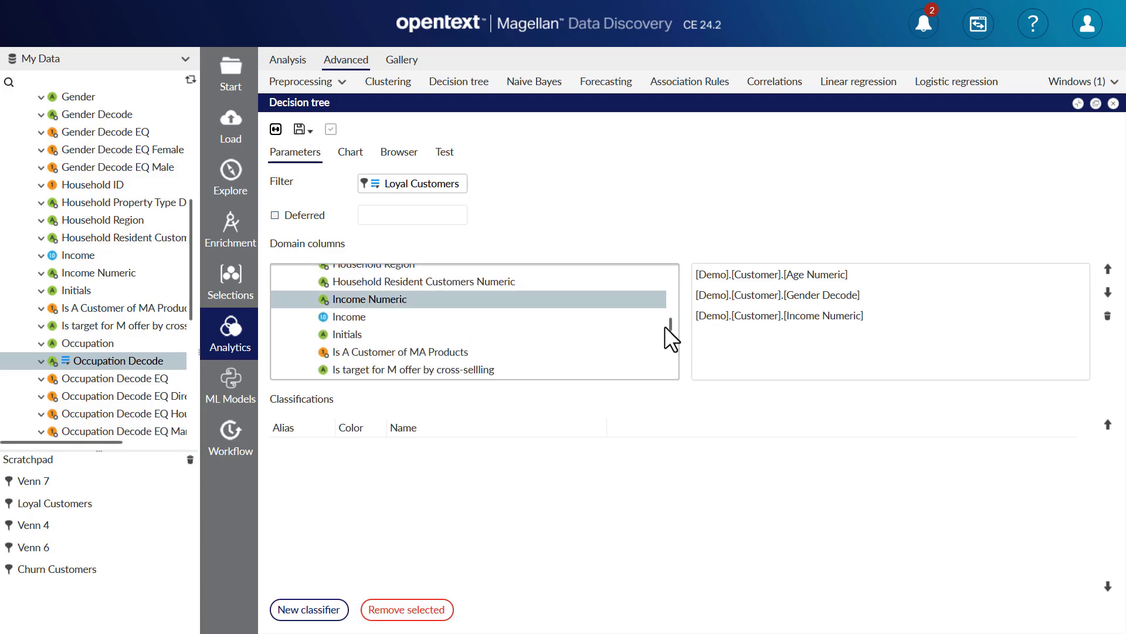
scroll(568, 326, down, 5)
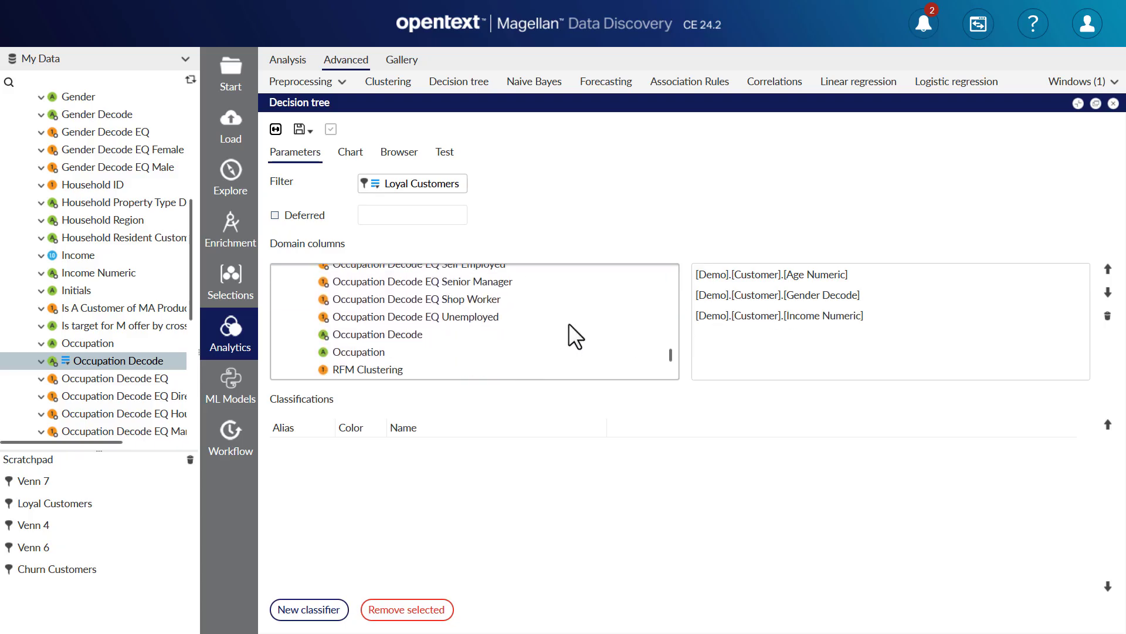
drag(428, 333, 730, 337)
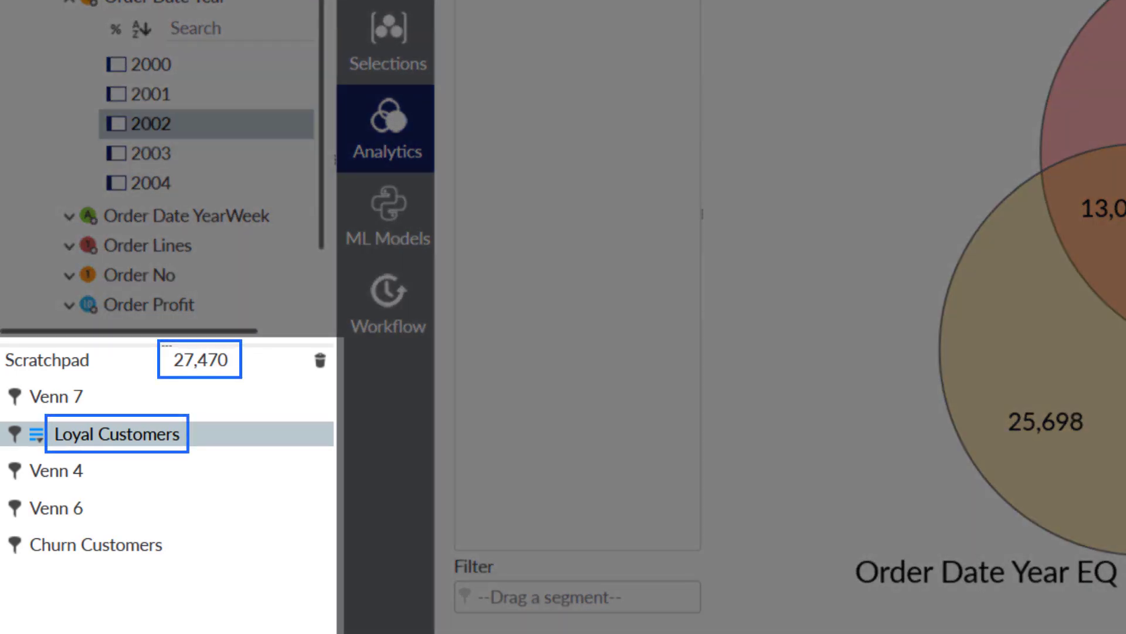
Select a random sample of 10000 records from the Loyal Customers segment.
click(162, 545)
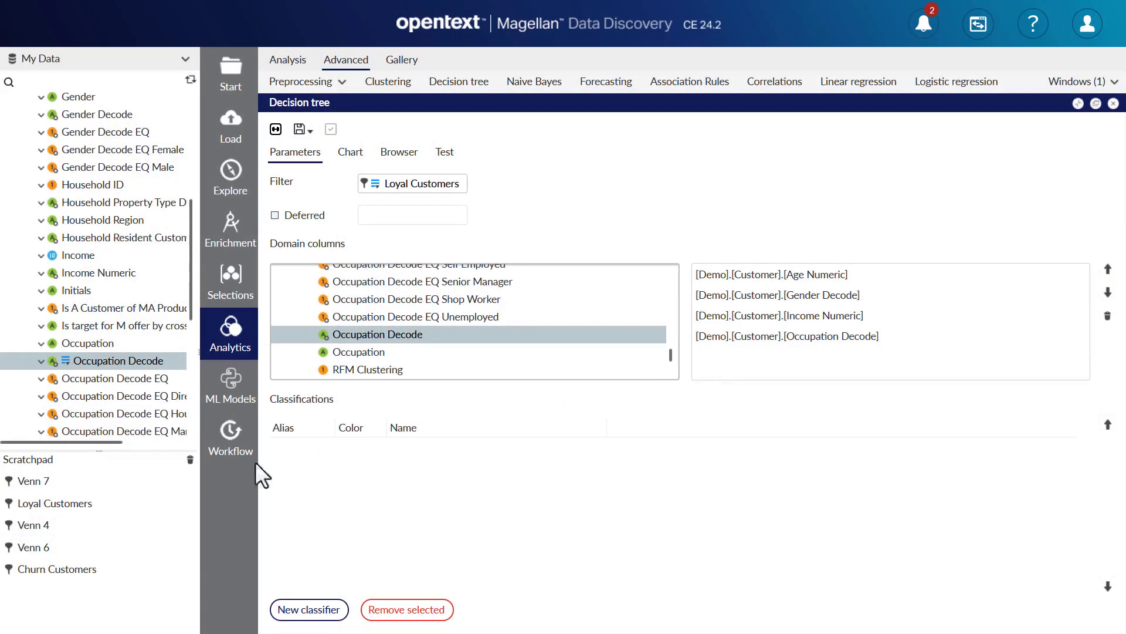
right_click(82, 501)
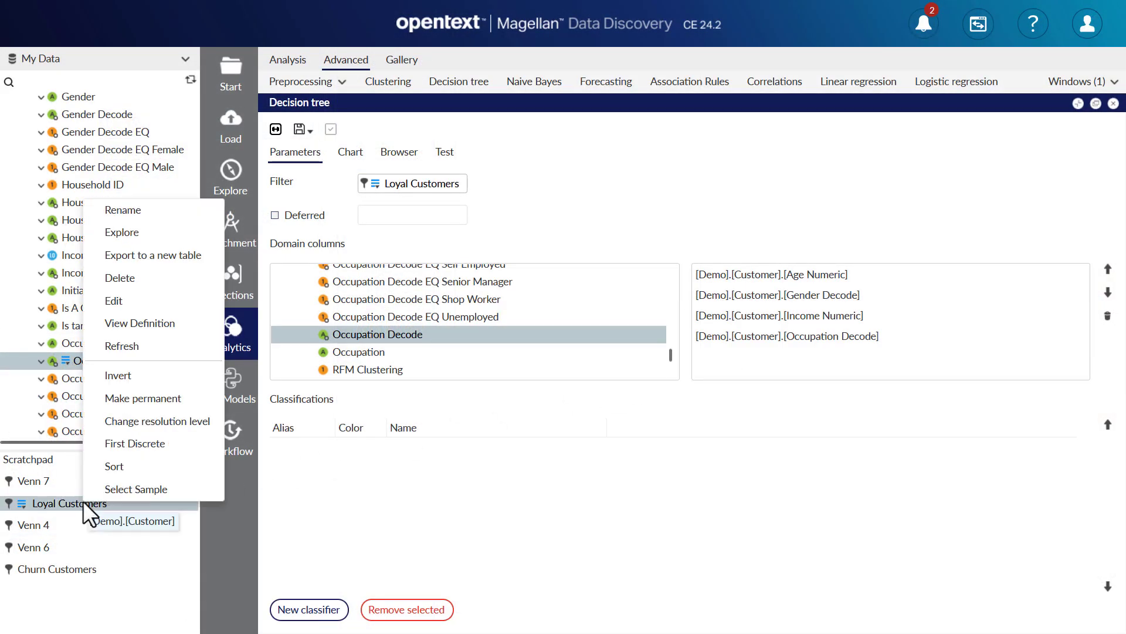
click(111, 488)
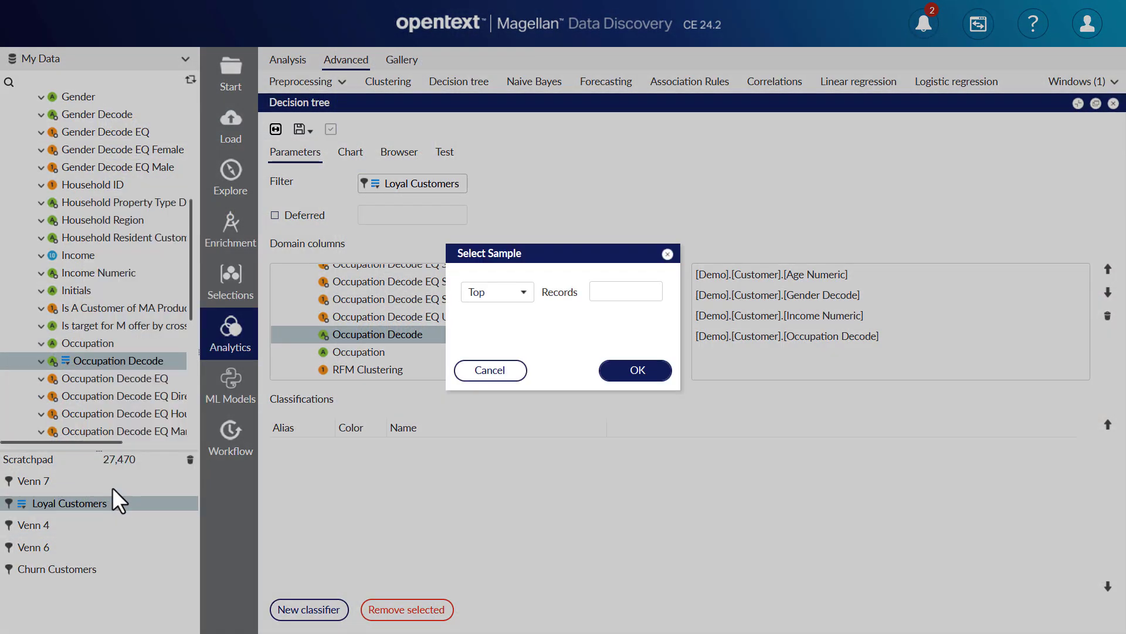
click(524, 296)
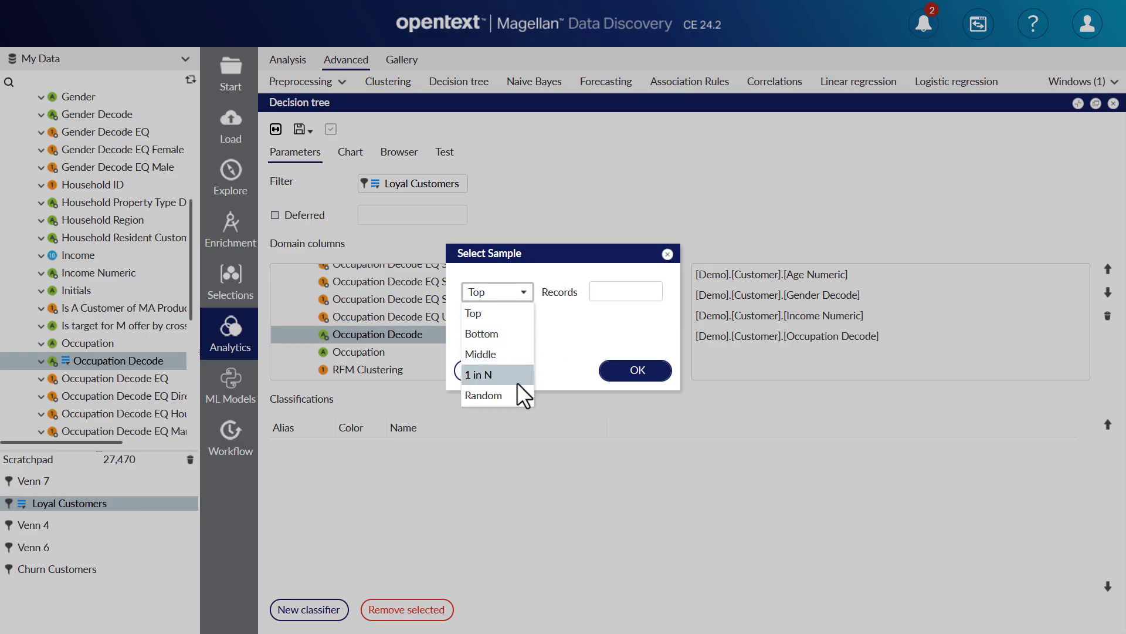
click(505, 396)
click(599, 296)
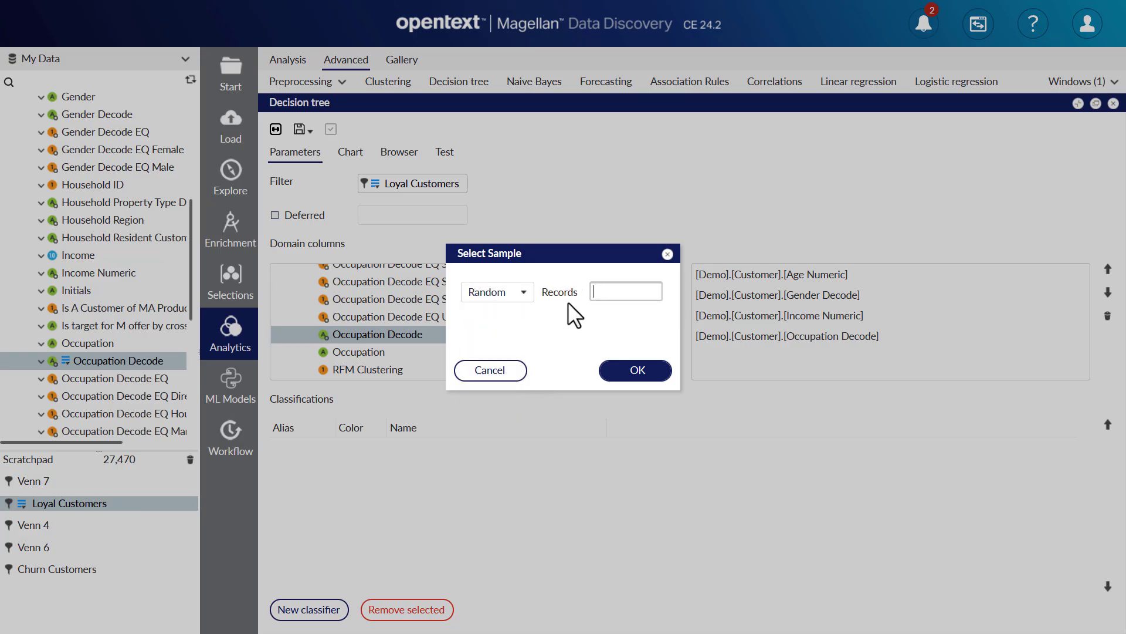
text(10000)
click(609, 364)
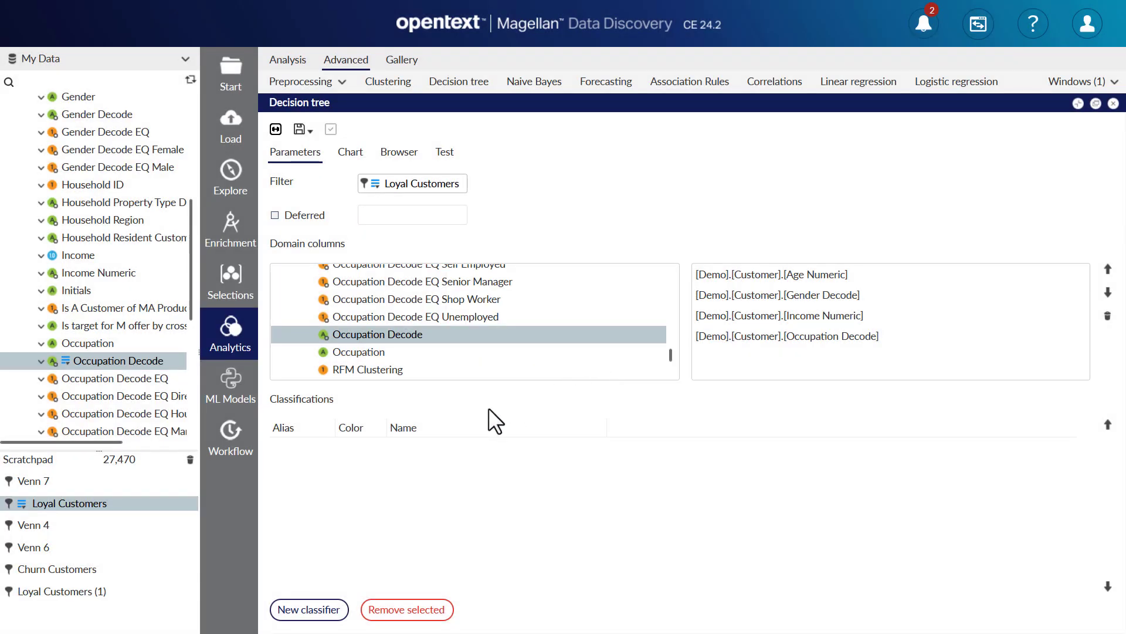
Select a random sample of 10000 records from the Churn Customers segment.
right_click(68, 565)
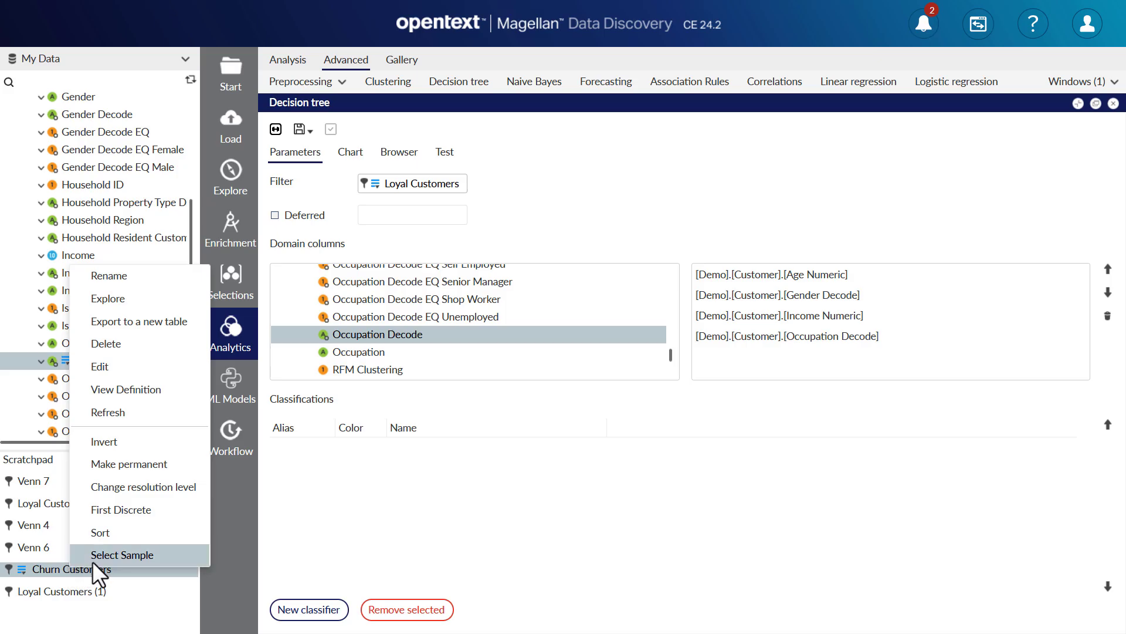
click(94, 557)
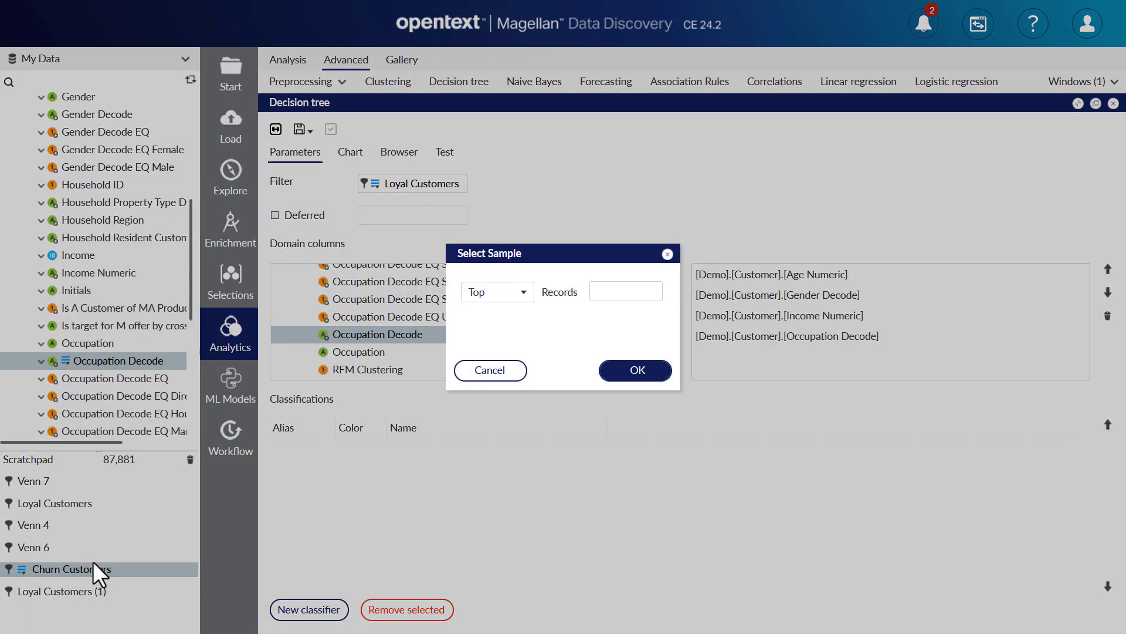
click(523, 292)
click(516, 393)
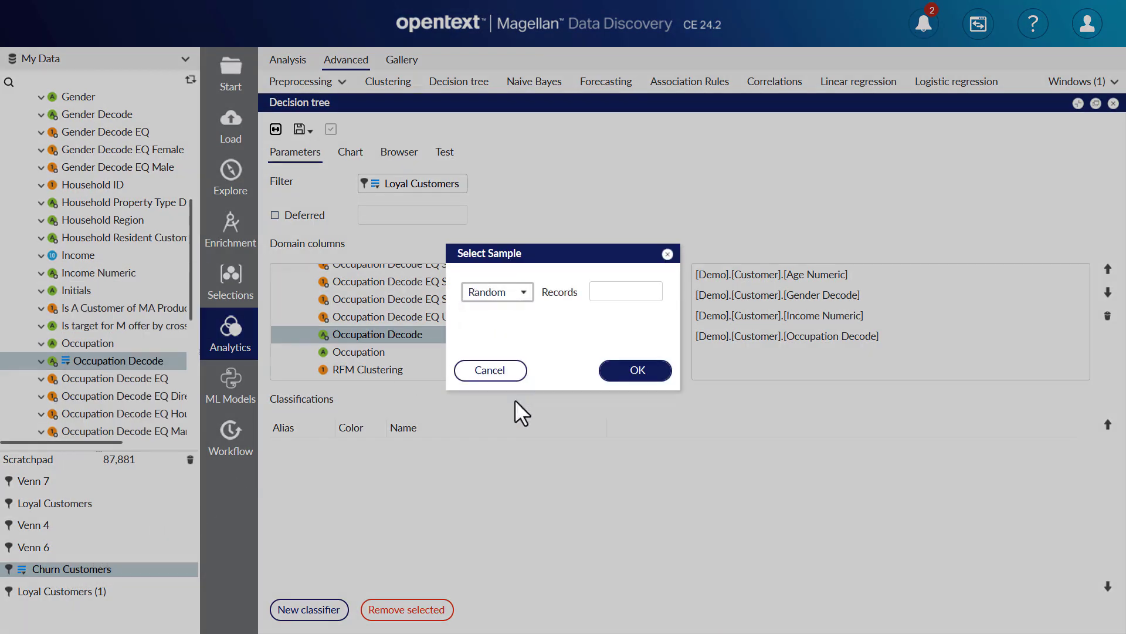
click(591, 296)
text(10)
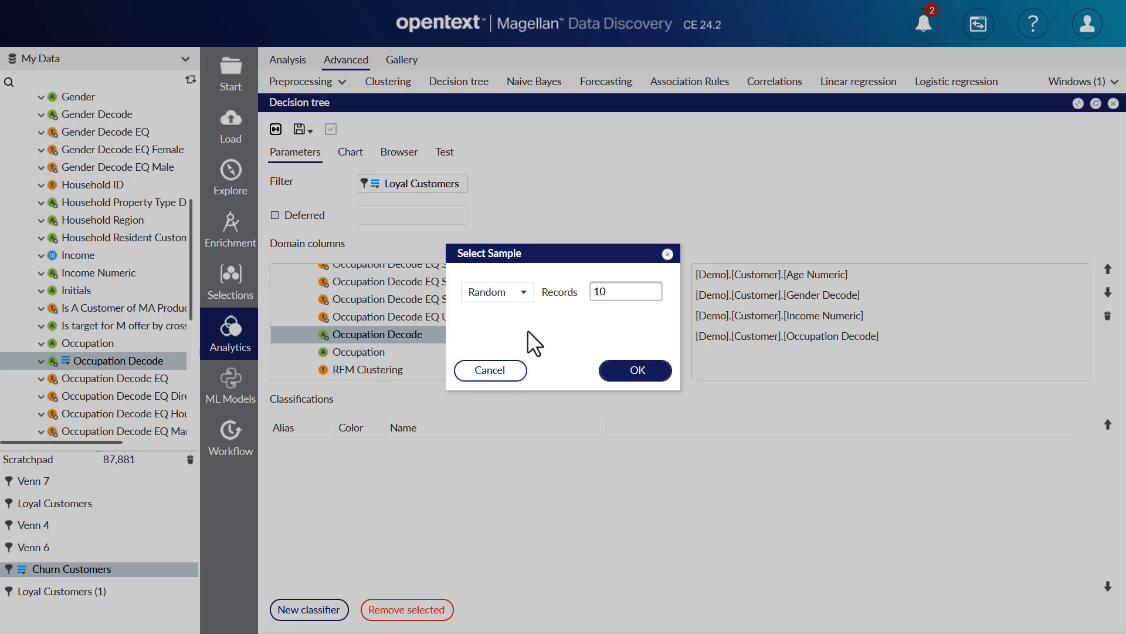
text(000)
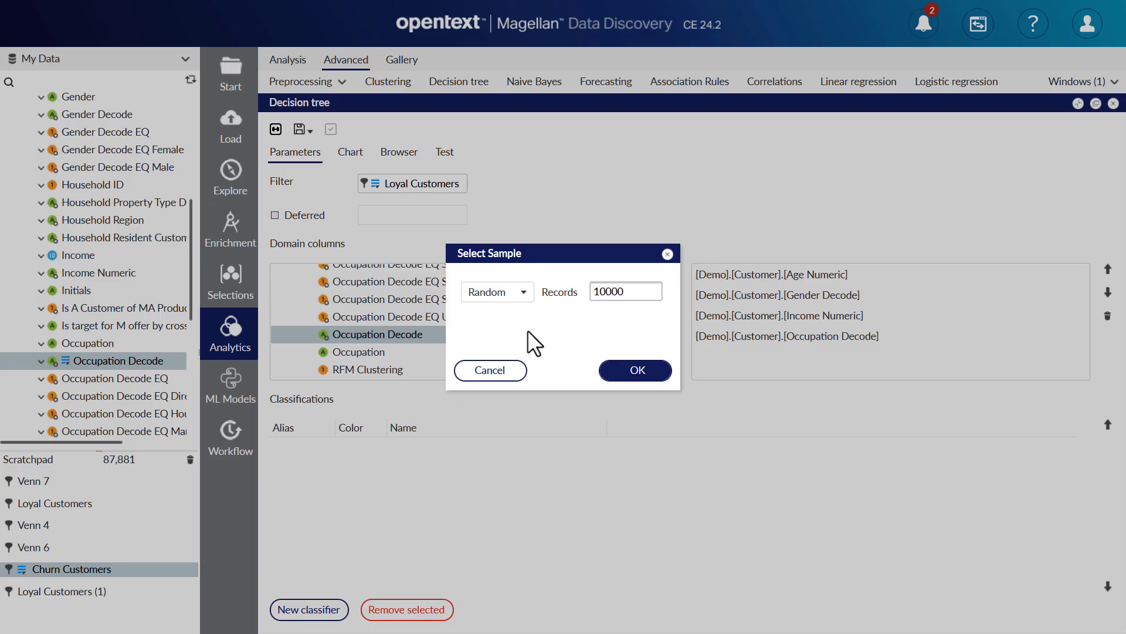
click(620, 367)
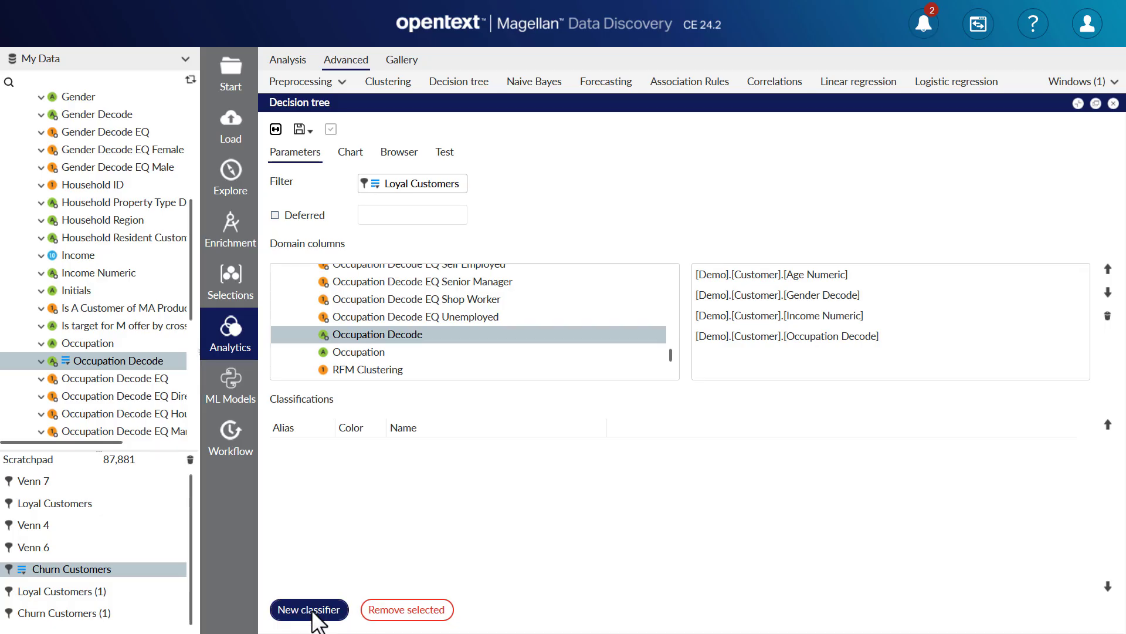
Create a classifier with alias Loyal using the Loyal Customers (1) sample segment.
click(311, 611)
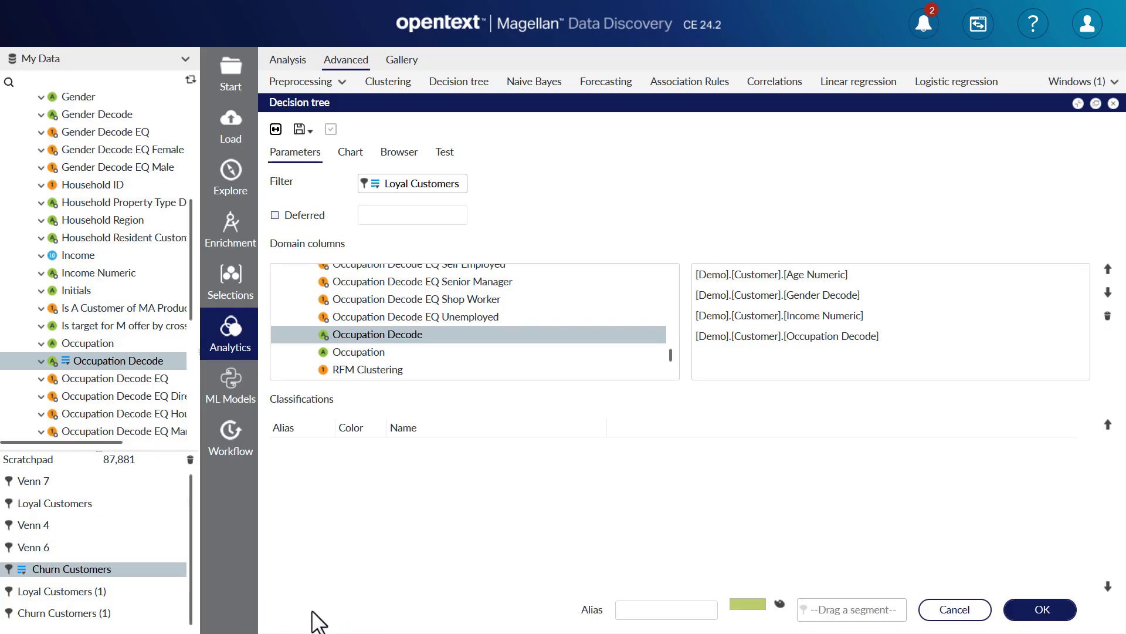
click(643, 610)
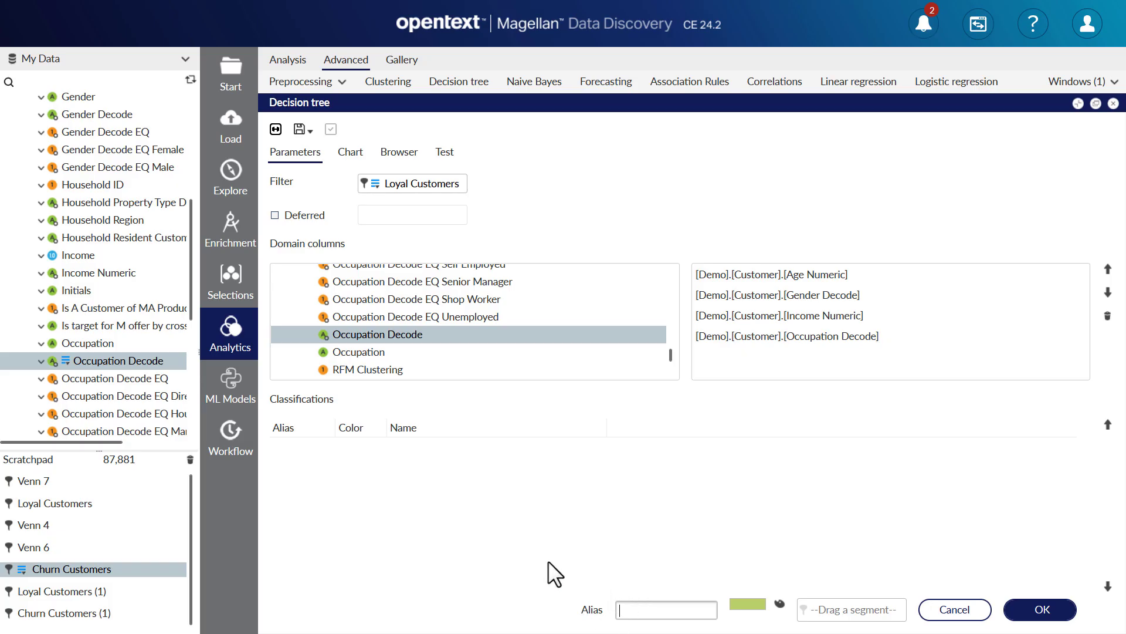
text(Loyal)
drag(142, 590, 835, 615)
click(1026, 604)
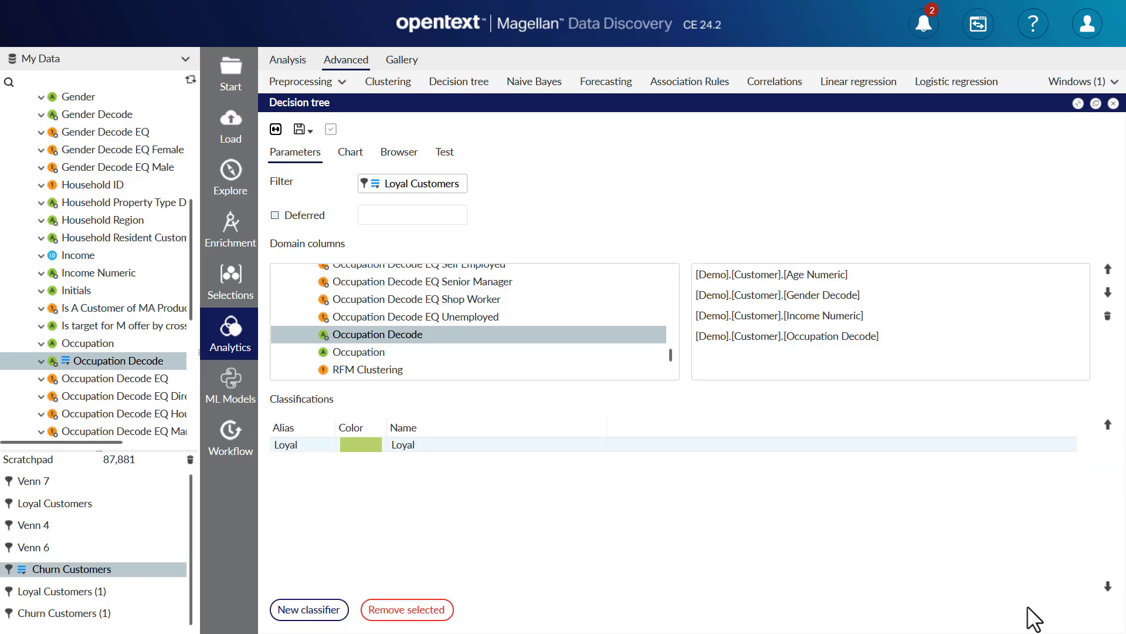
Create a second classifier with alias Churn using the Churn Customers (1) sample segment.
click(324, 602)
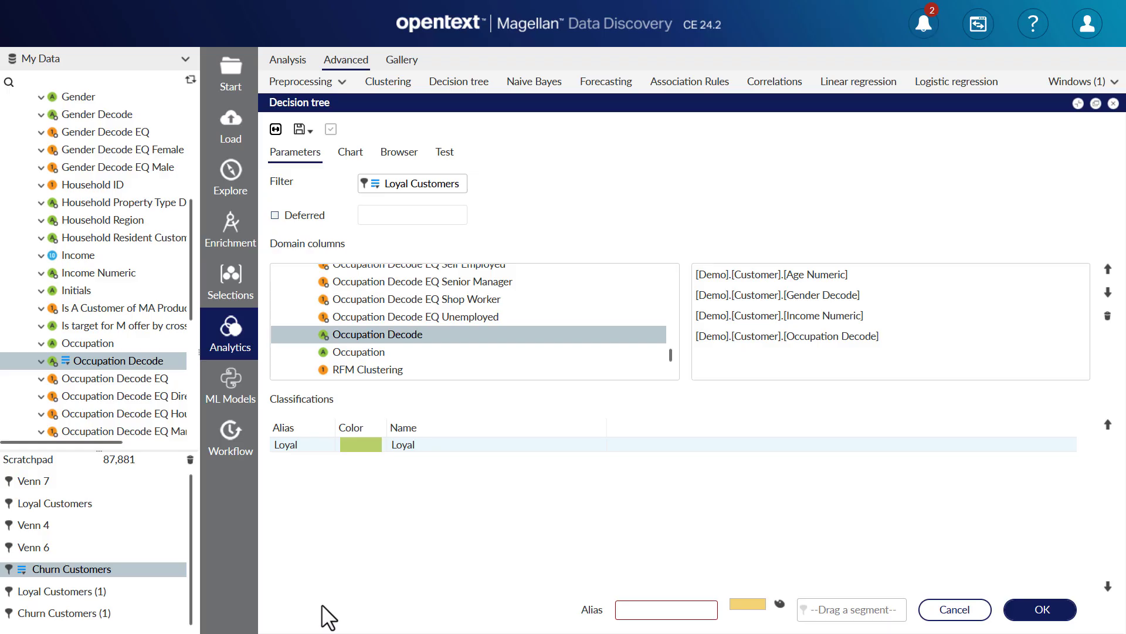
click(656, 607)
text(Churn)
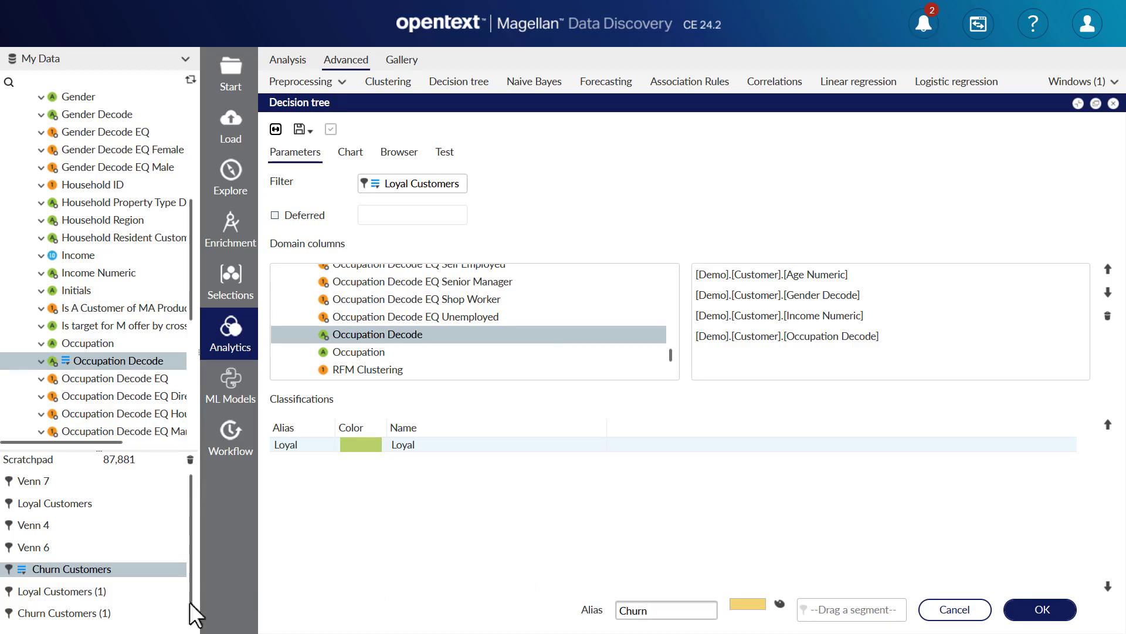
drag(126, 615, 812, 612)
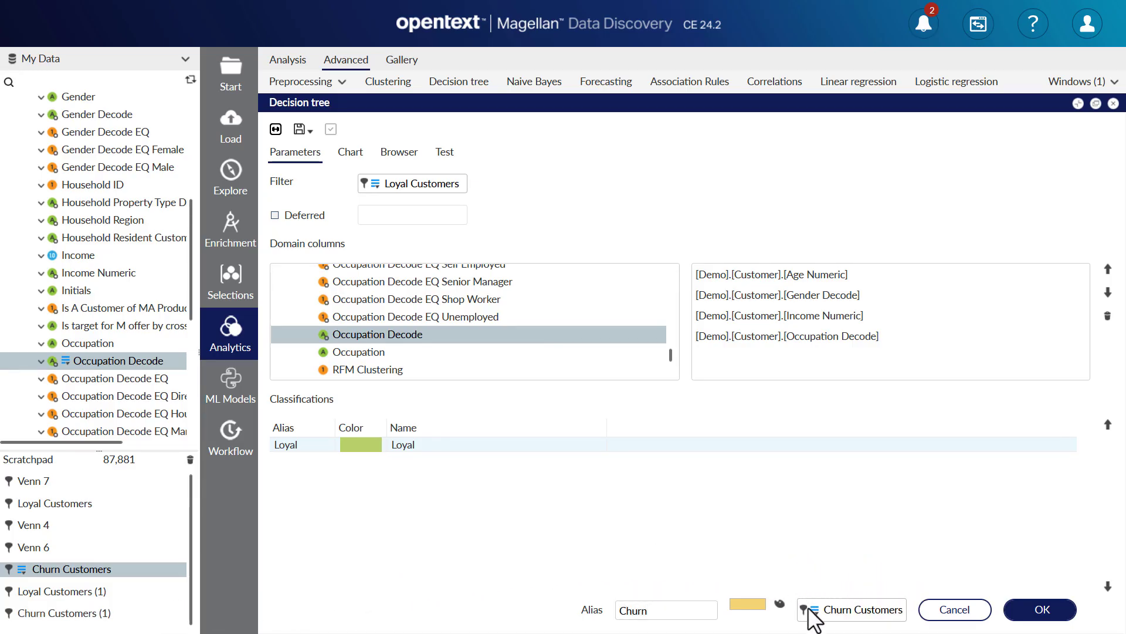
click(1022, 608)
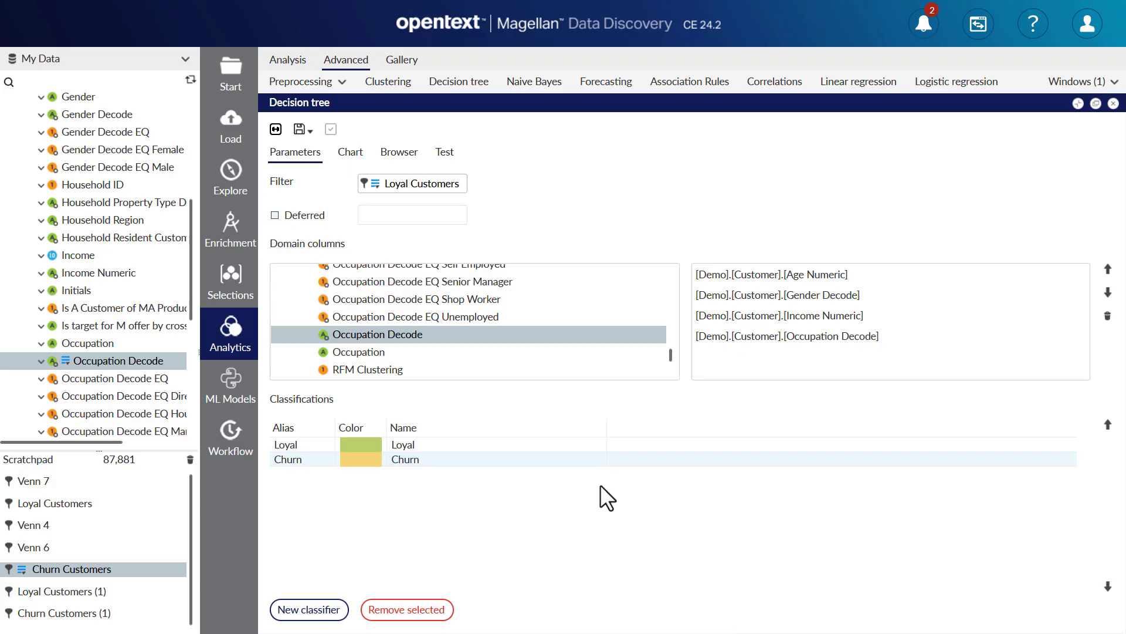
Run the decision tree and examine the resulting tree chart.
click(275, 129)
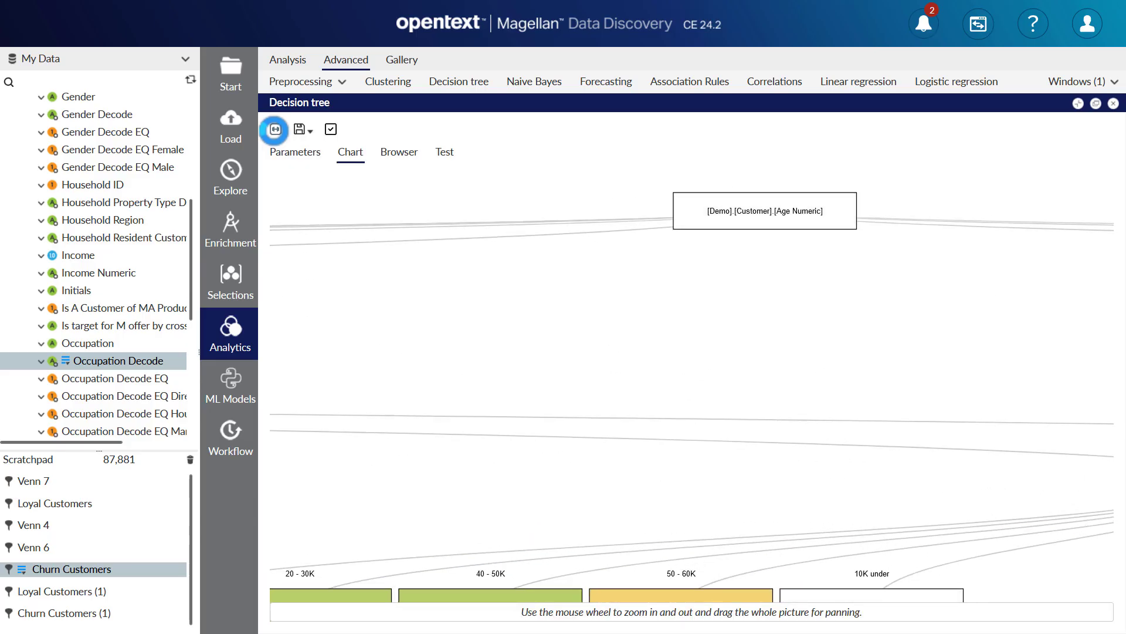
click(275, 129)
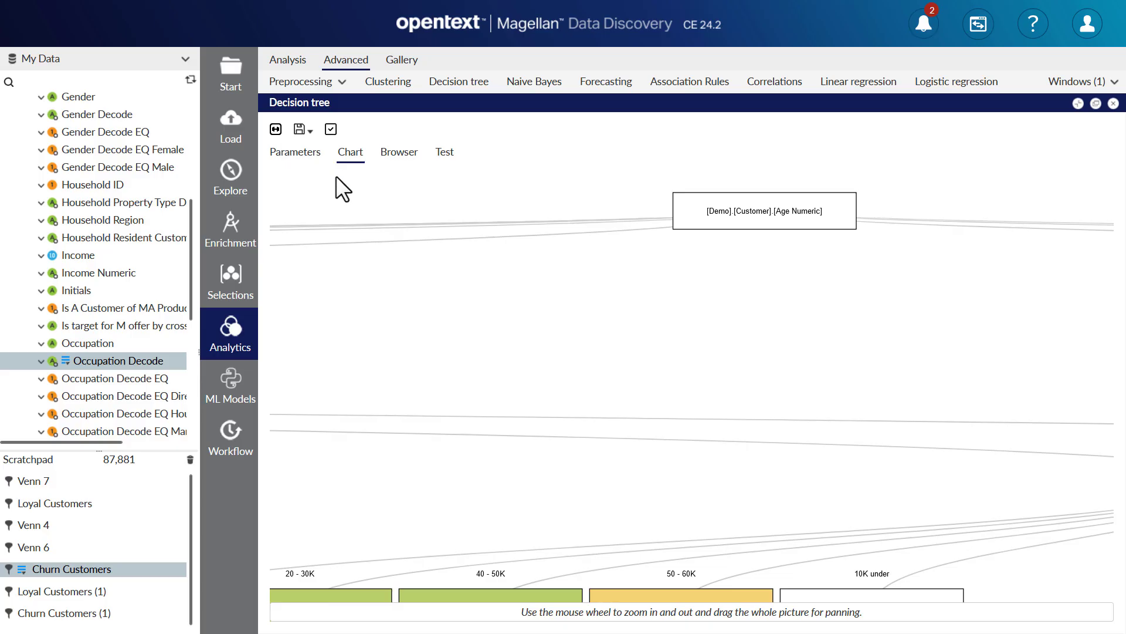
scroll(623, 369, down, 5)
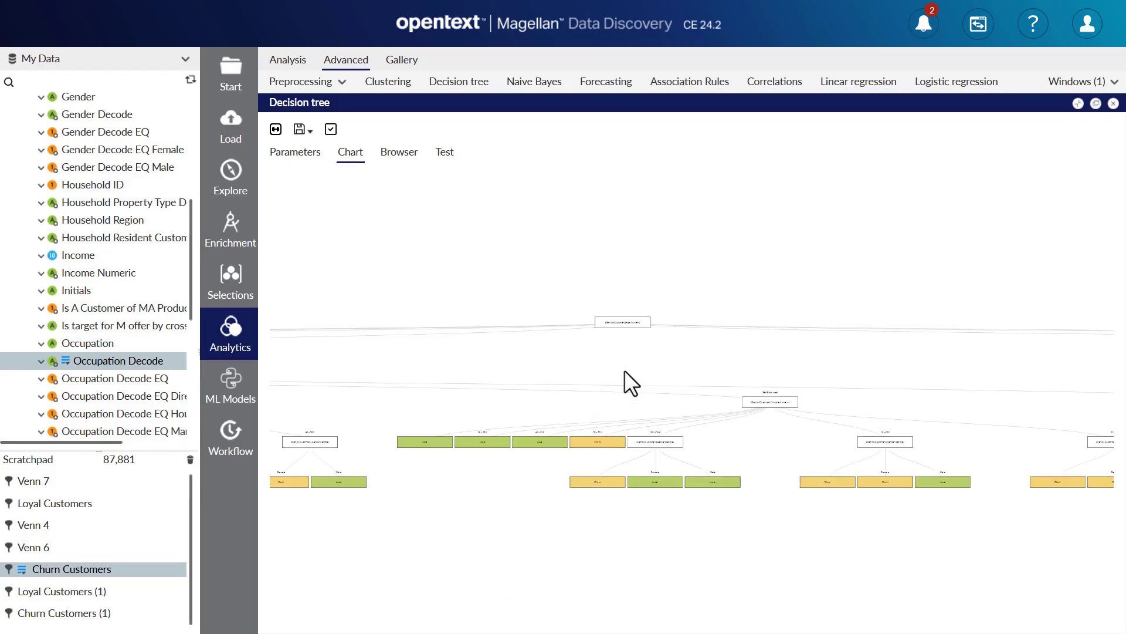
scroll(625, 369, up, 3)
drag(610, 365, 504, 319)
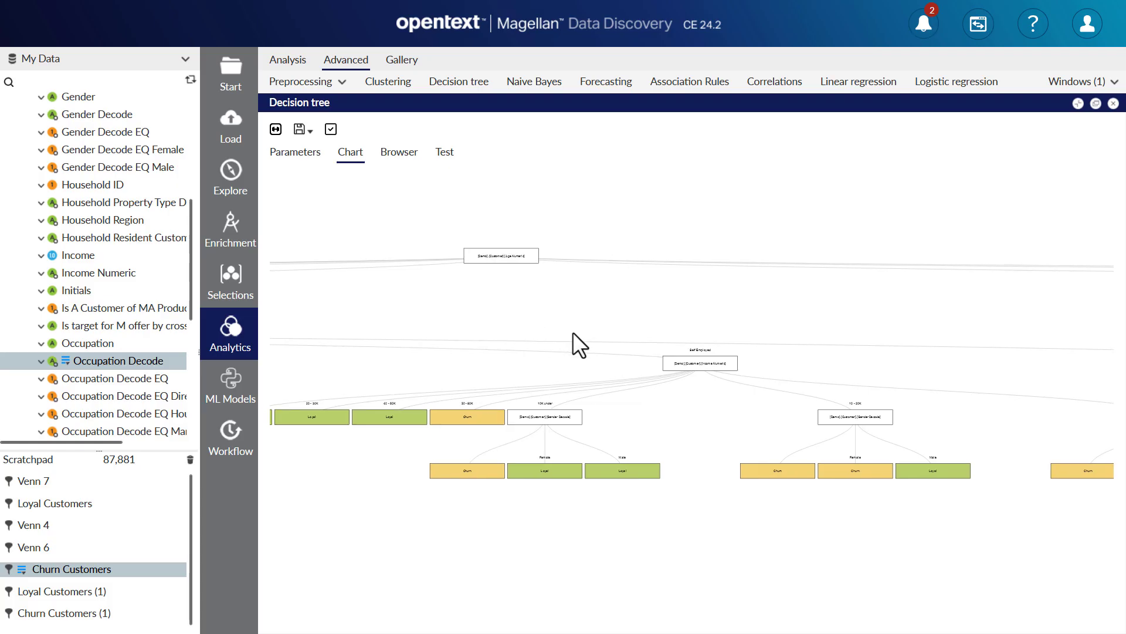
scroll(572, 332, up, 4)
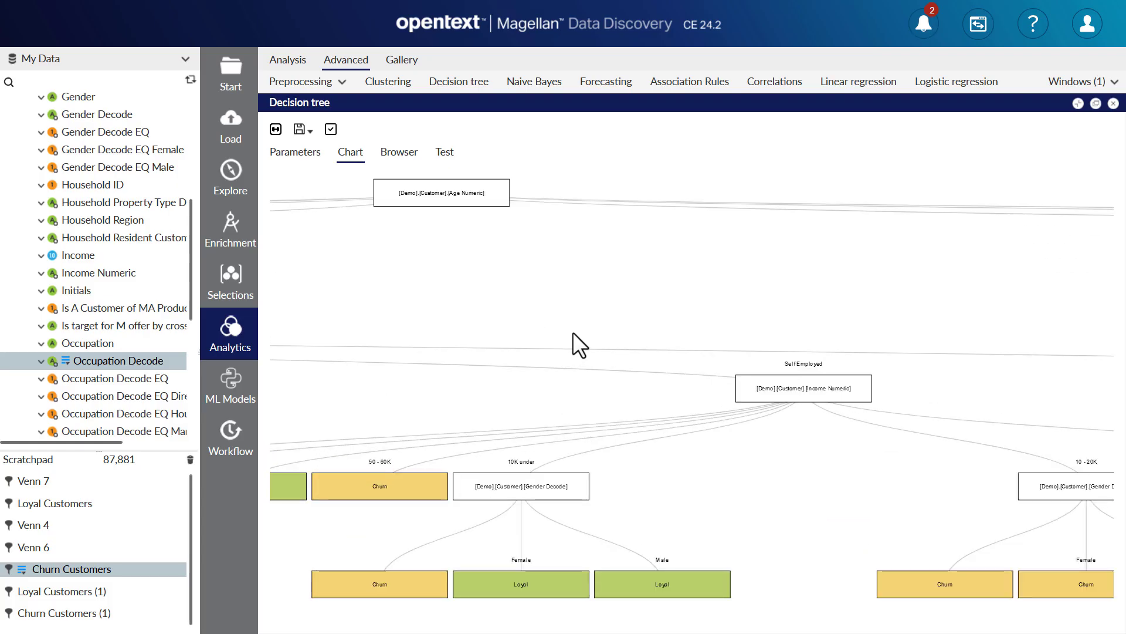
Browse the tree's nodes, expanding the 65 plus age branch through its occupation and sub-branches.
click(404, 152)
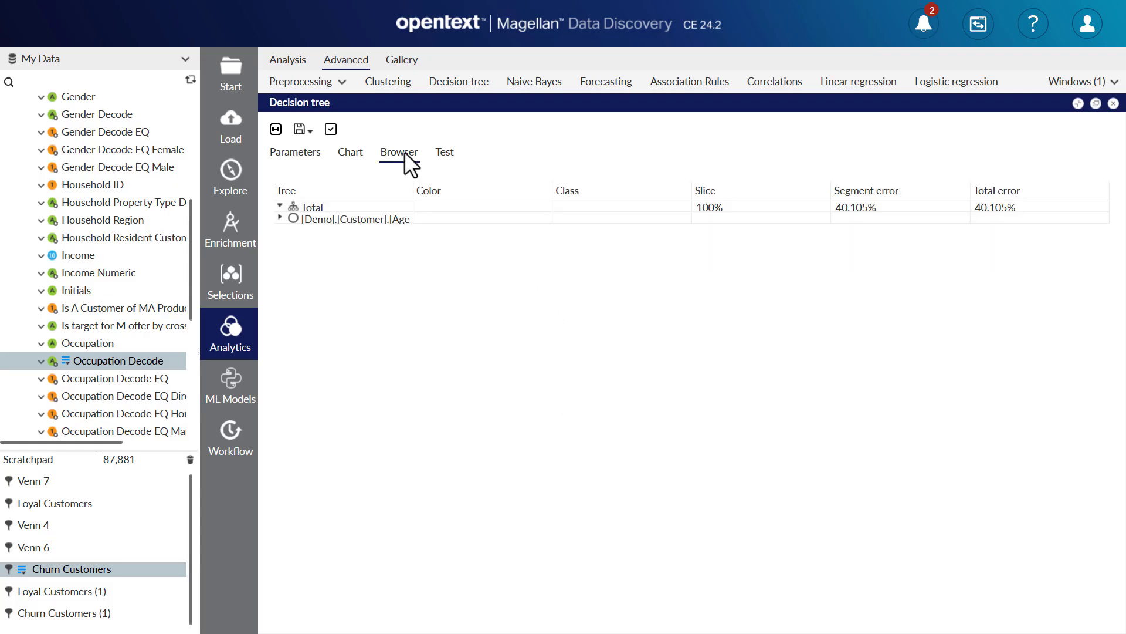
click(280, 217)
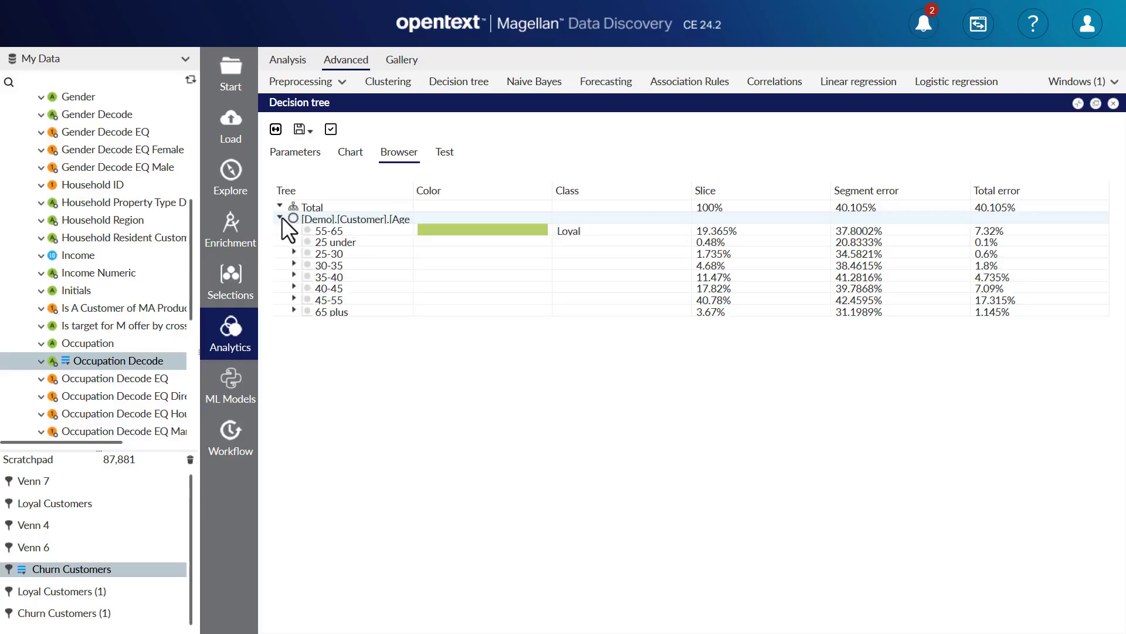
click(292, 310)
click(308, 322)
click(322, 391)
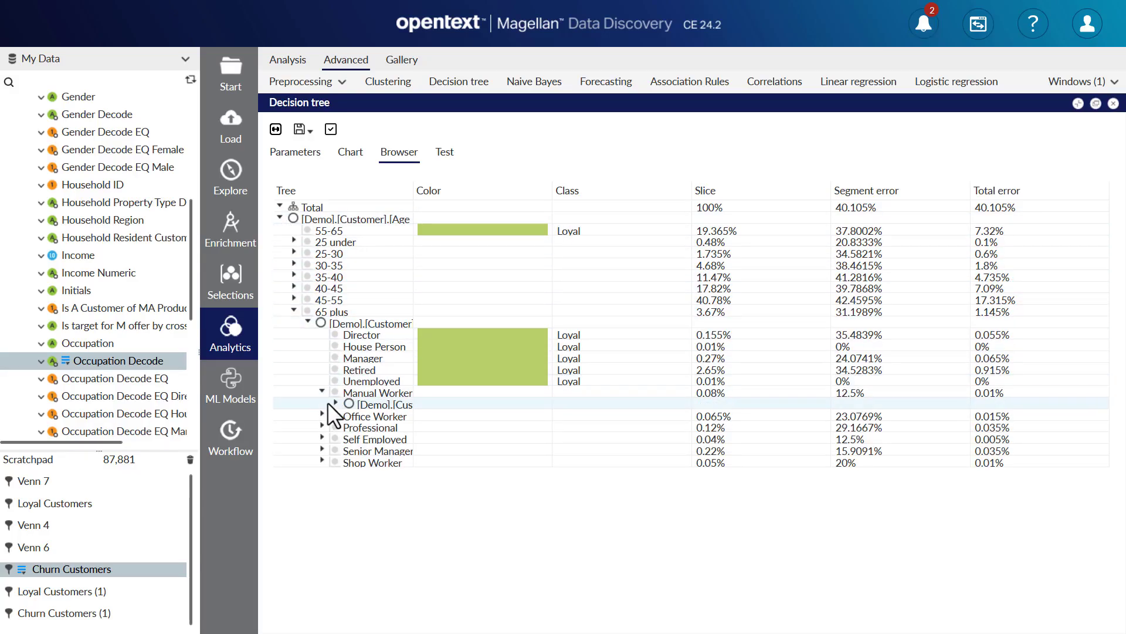
click(335, 403)
click(322, 449)
click(335, 461)
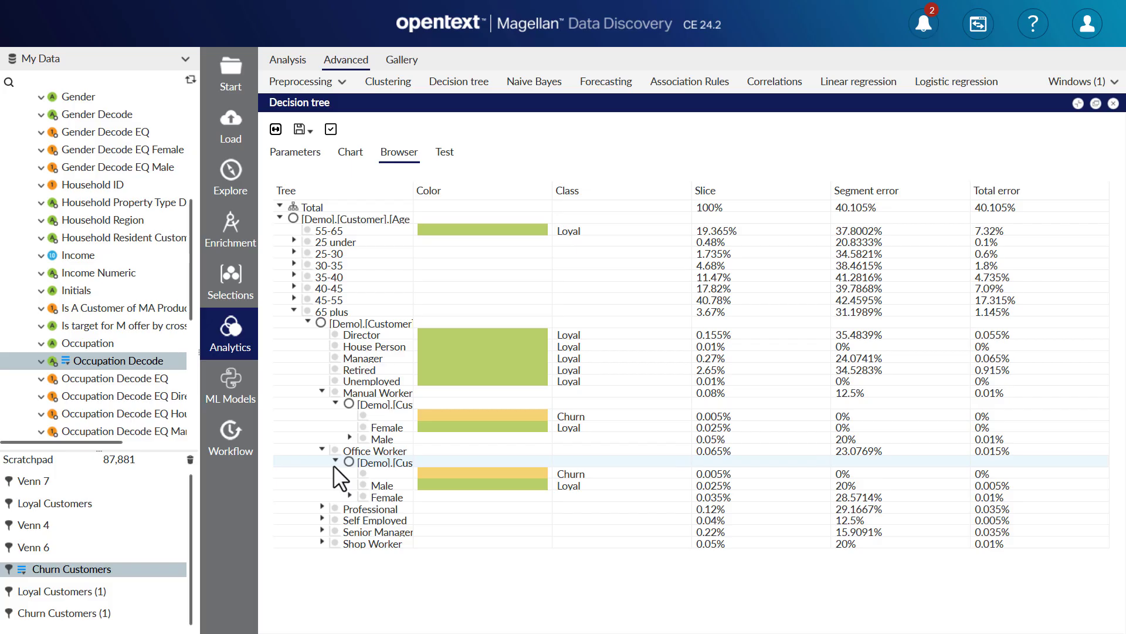
click(323, 506)
click(335, 518)
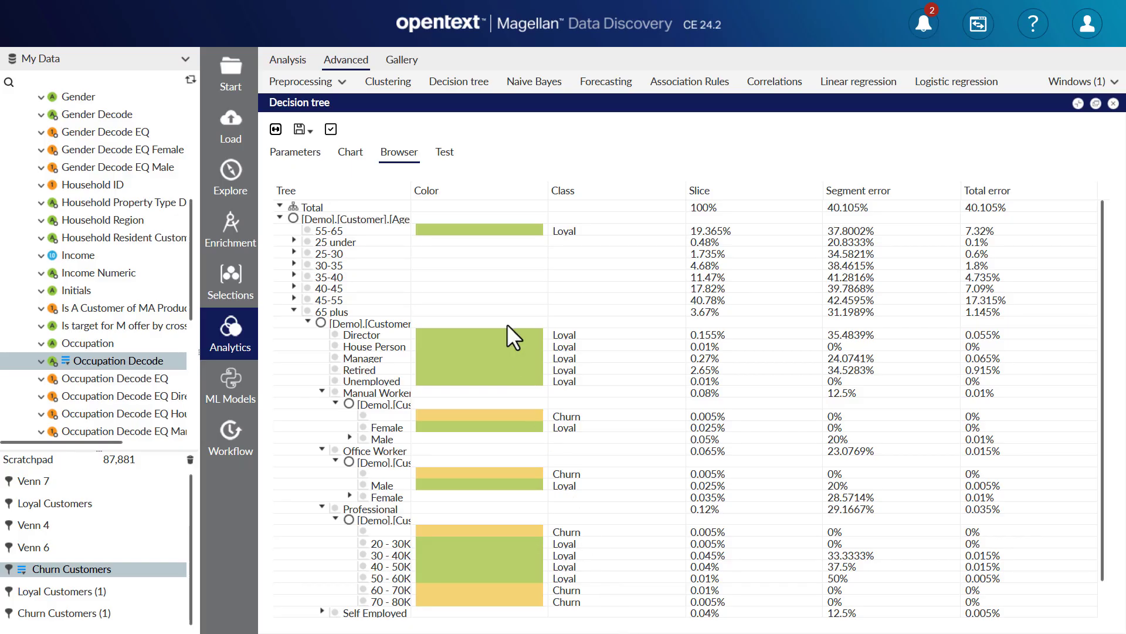
Test the decision tree using the Demo Customer table as the filter at 100% size.
click(445, 154)
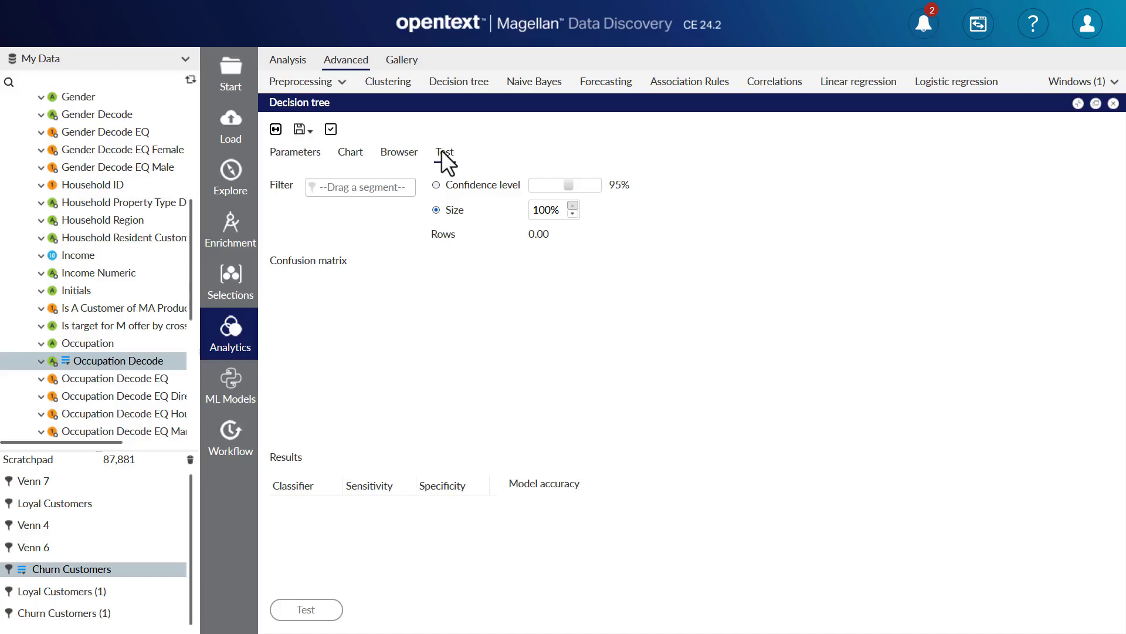
scroll(135, 180, up, 5)
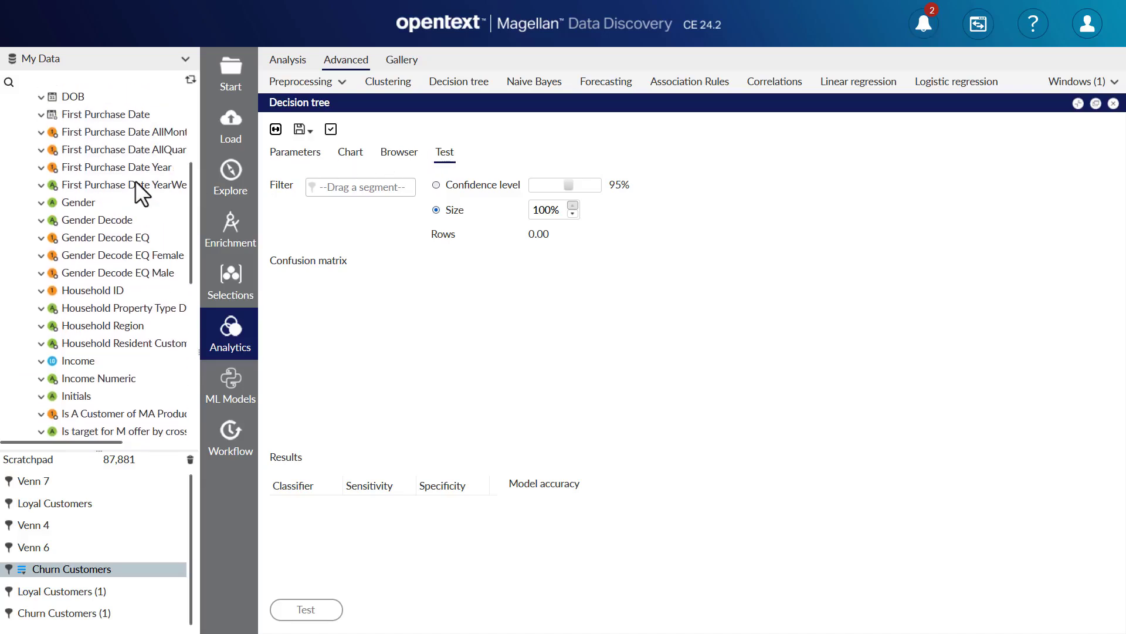
scroll(135, 181, up, 2)
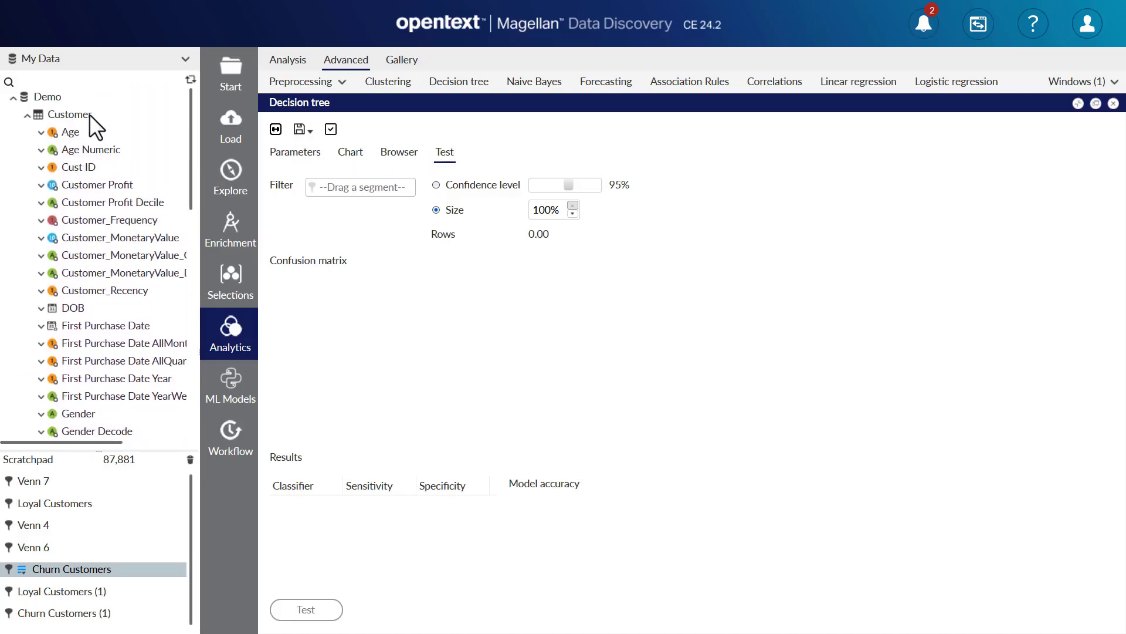
drag(89, 114, 330, 188)
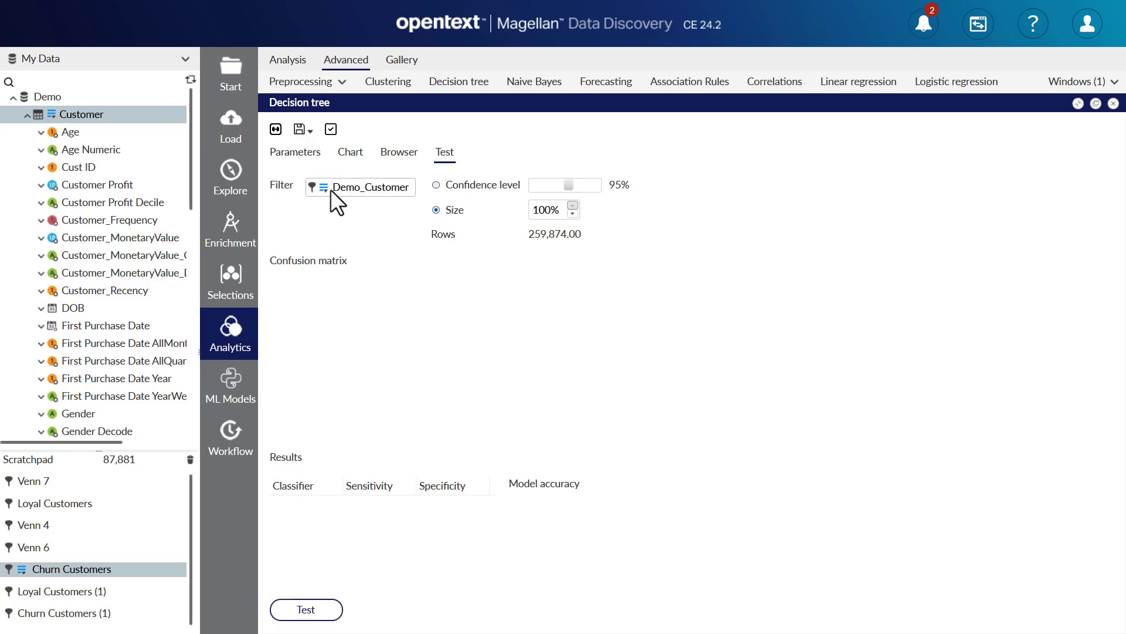
click(314, 604)
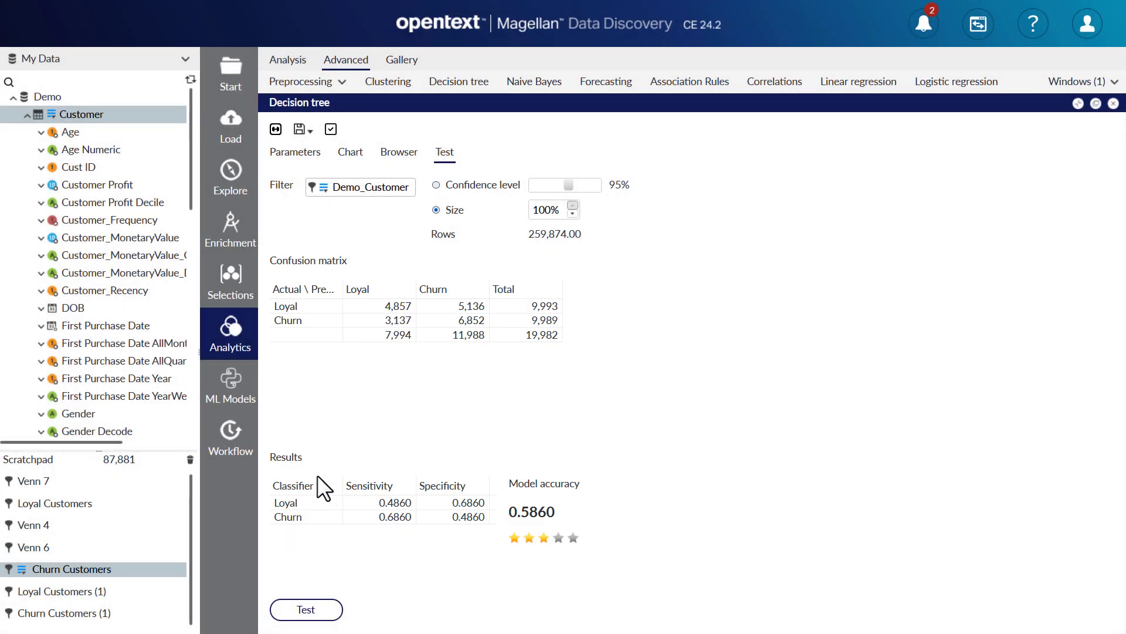
Apply the tree to the Demo Customer table as domain, writing predictions to a new target column named Loyal or Churn.
click(330, 131)
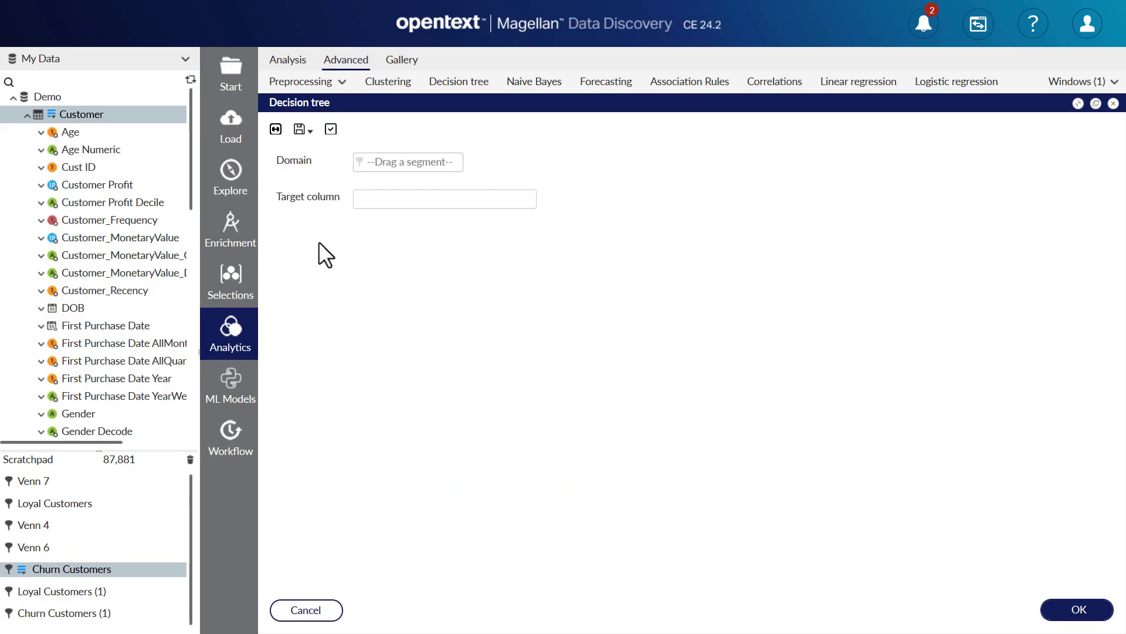
drag(86, 114, 378, 160)
click(380, 198)
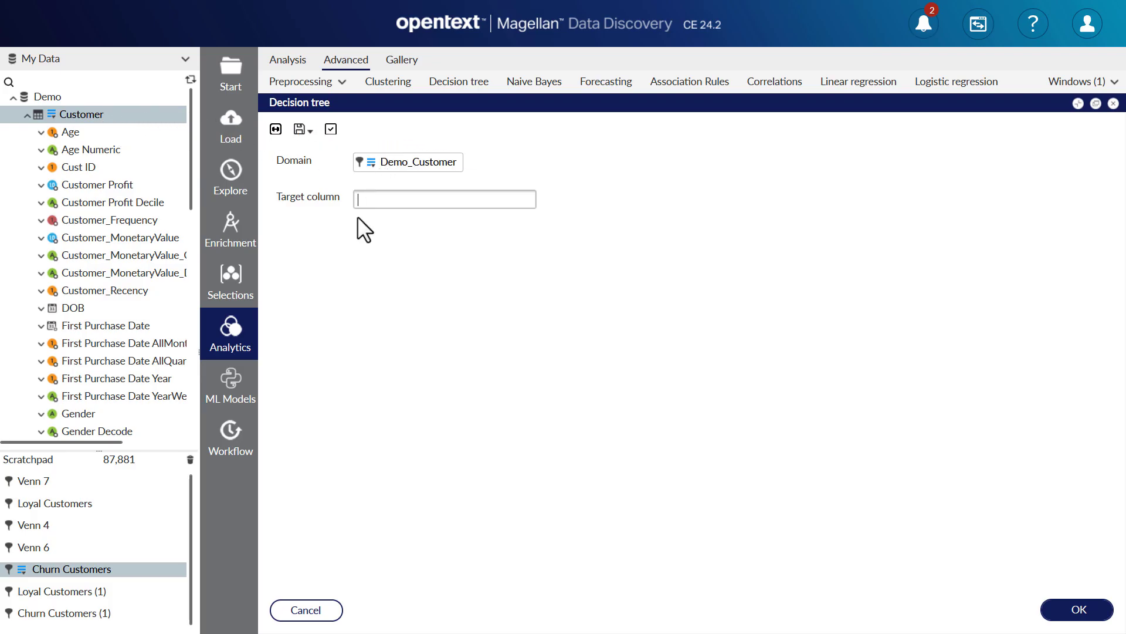
text(Loyal or Churn)
click(1053, 612)
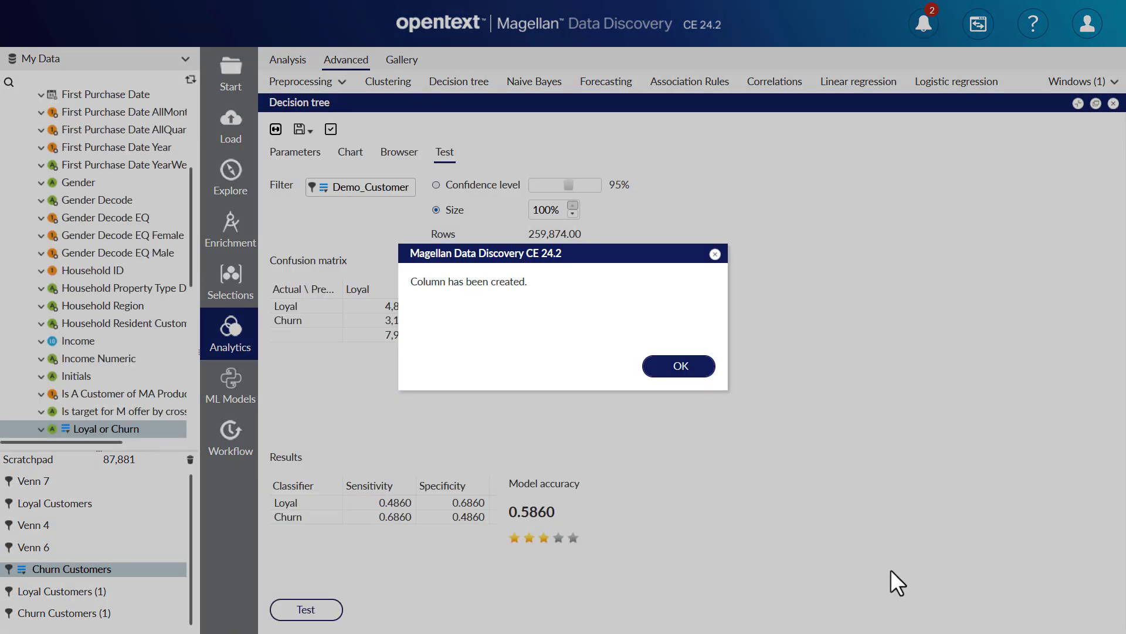
click(681, 365)
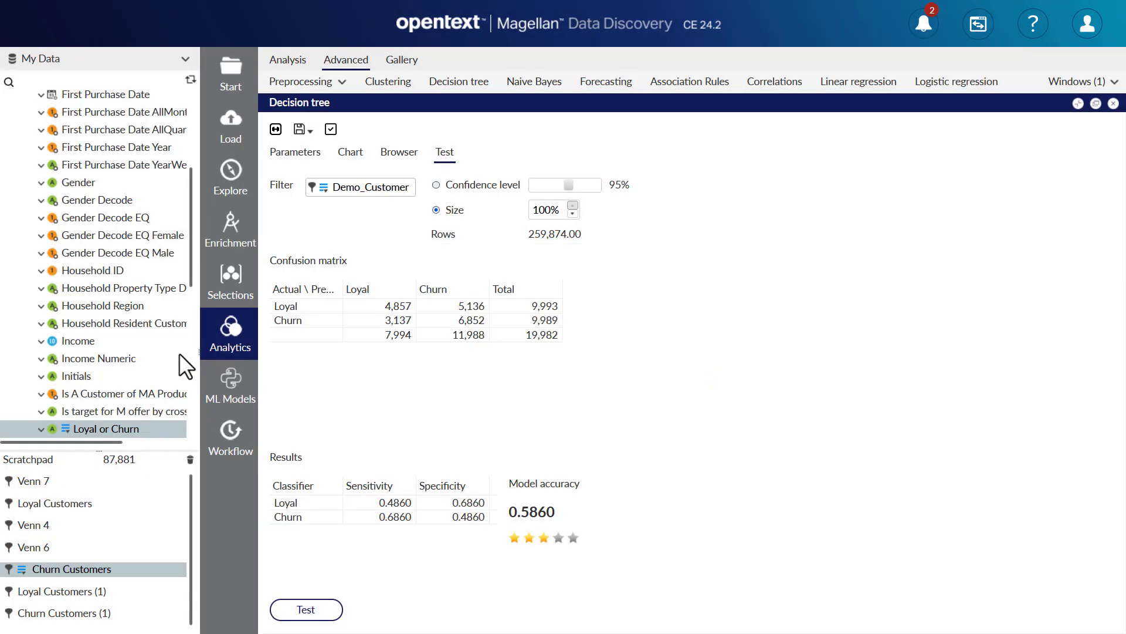
Expand the new Loyal or Churn column in the data tree to view its values.
scroll(178, 353, down, 3)
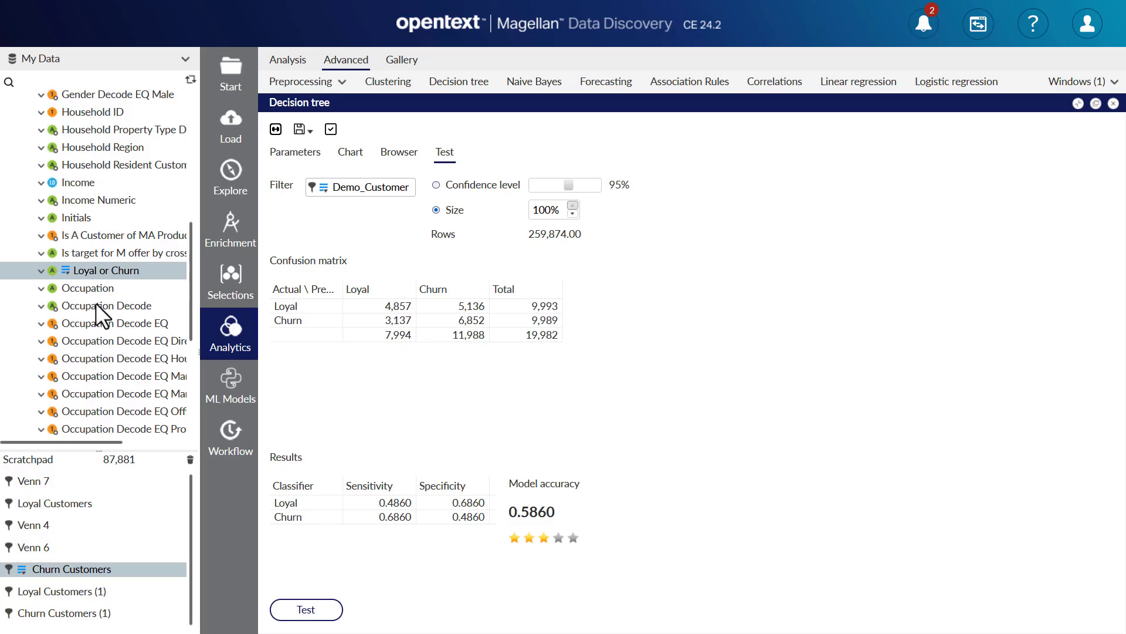
click(41, 271)
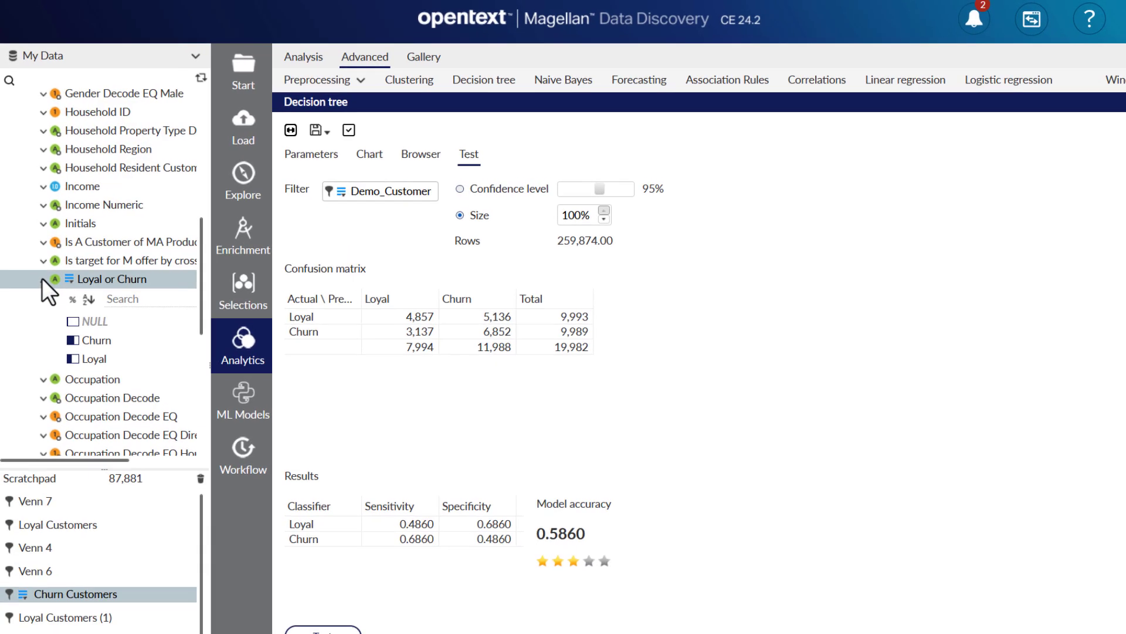